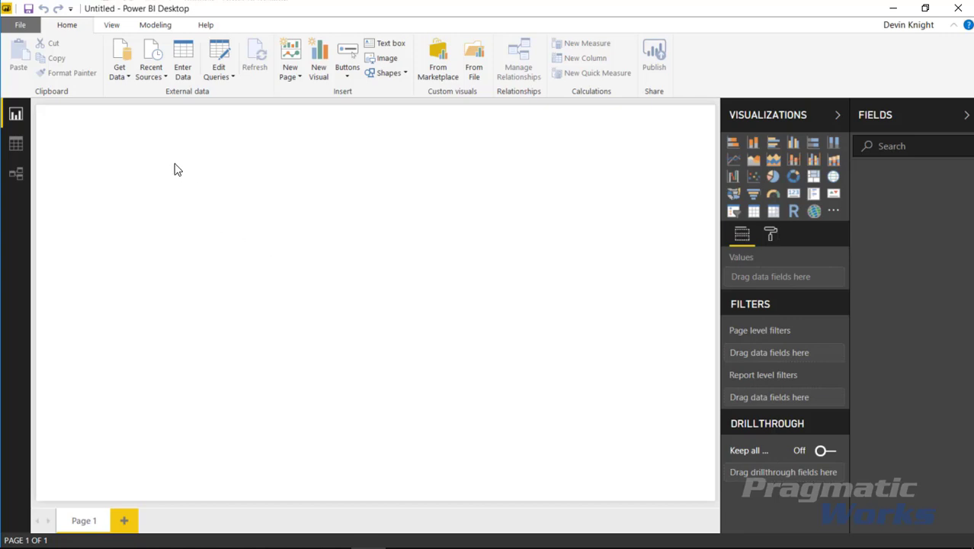
# Step: Import the Expenses table from Oklahoma Government Expenses.xlsx through Get Data > Excel
pyautogui.click(120, 72)
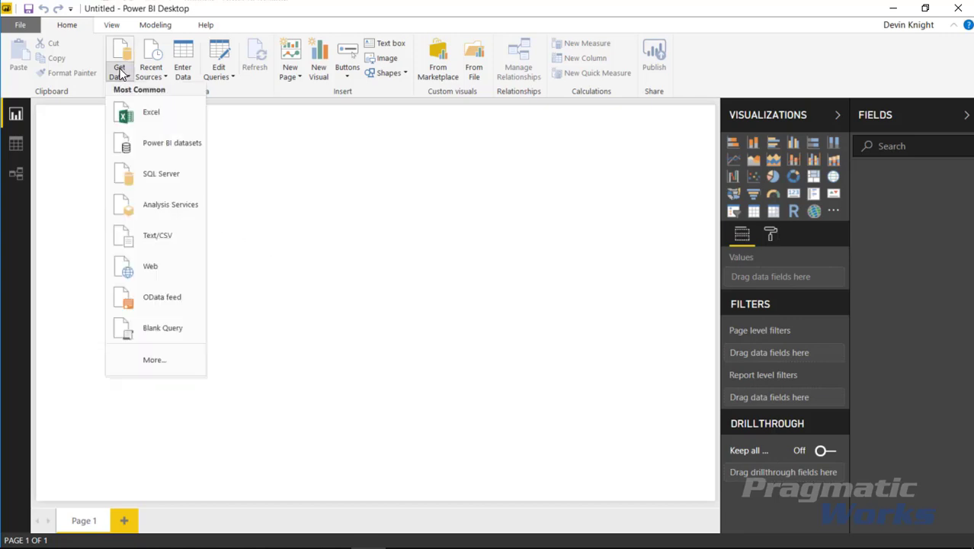
pyautogui.click(145, 120)
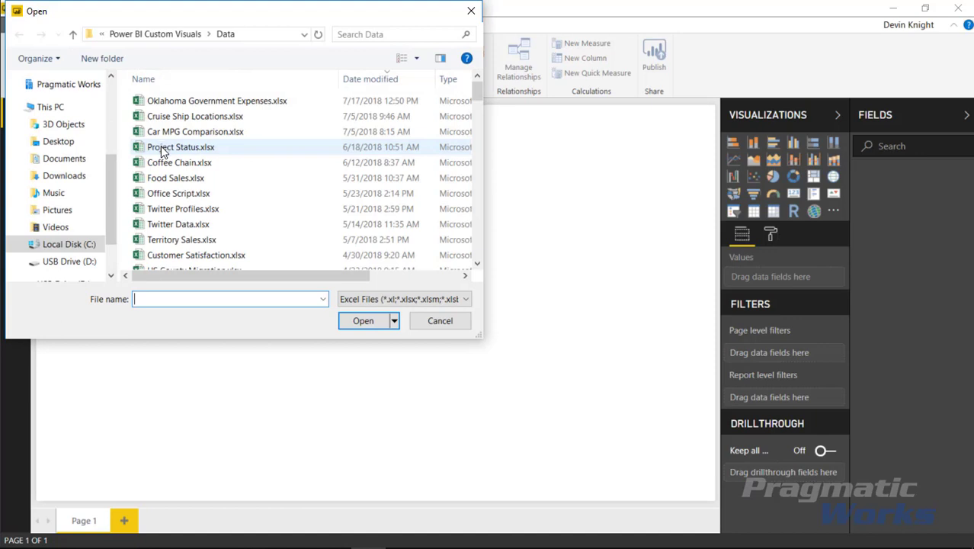
pyautogui.click(174, 105)
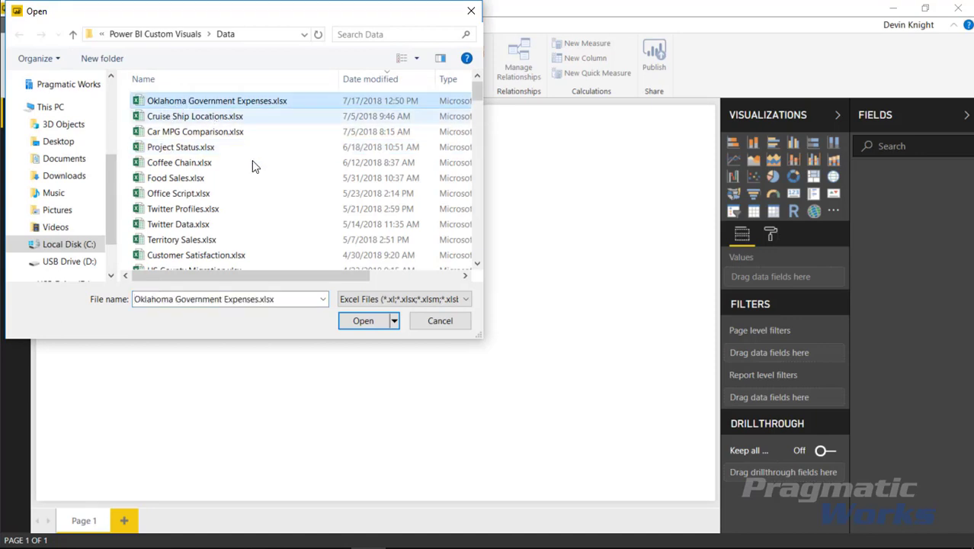
pyautogui.click(358, 321)
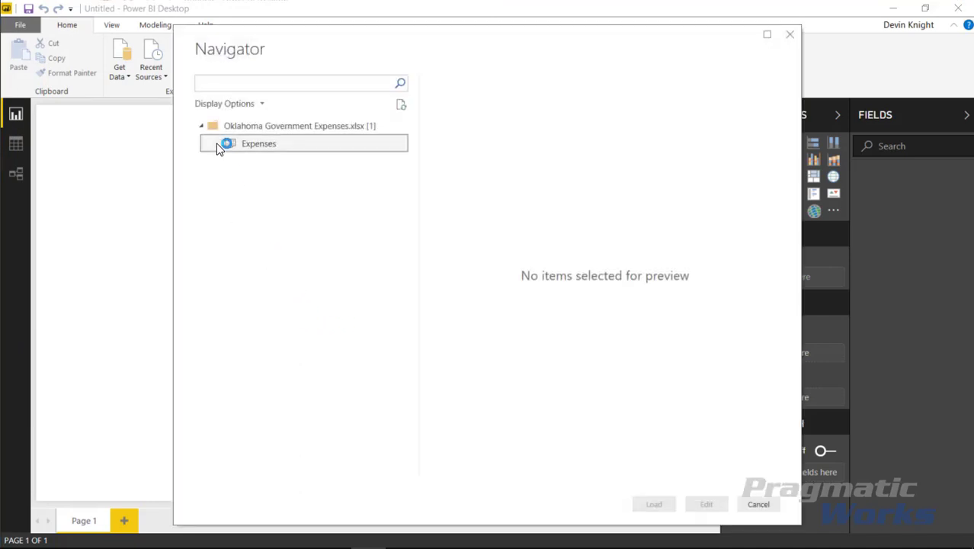
pyautogui.click(217, 144)
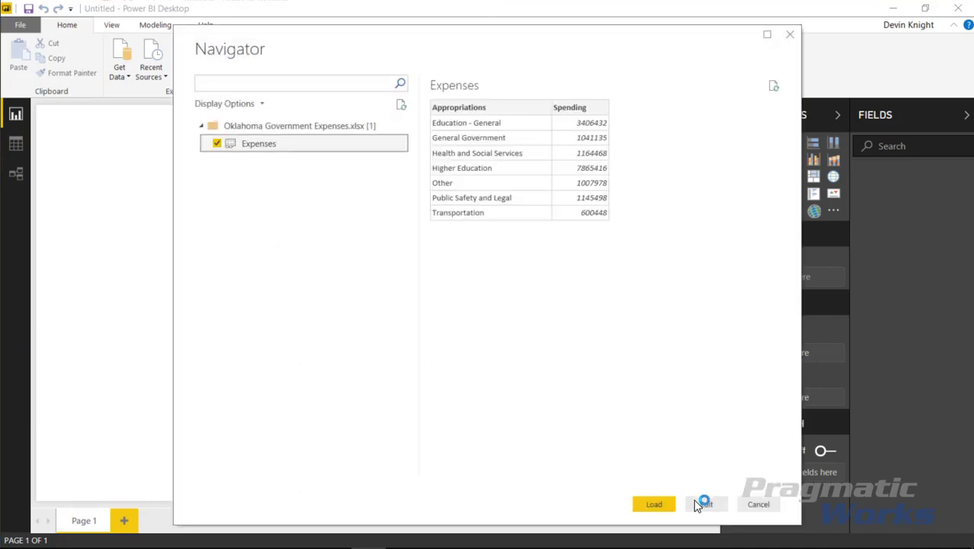
pyautogui.click(655, 505)
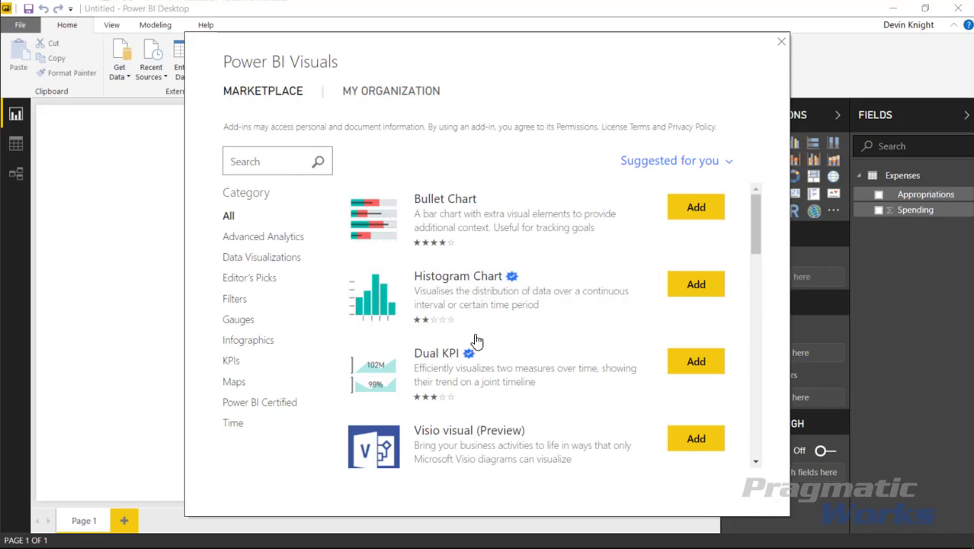
# Step: Search the marketplace for 'bar chart' and add the Horizontal bar chart visual
pyautogui.scroll(-5, 474, 340)
pyautogui.scroll(-2, 474, 320)
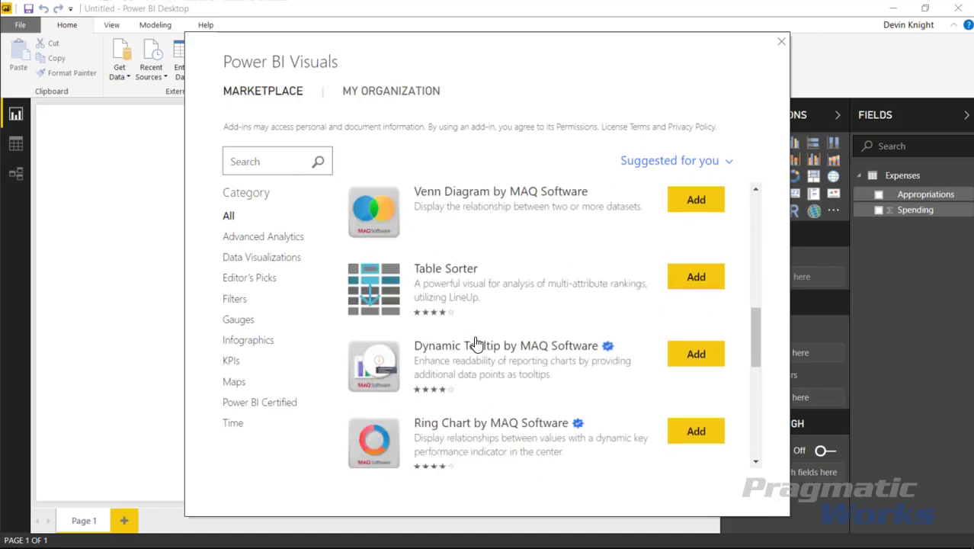
pyautogui.scroll(7, 488, 360)
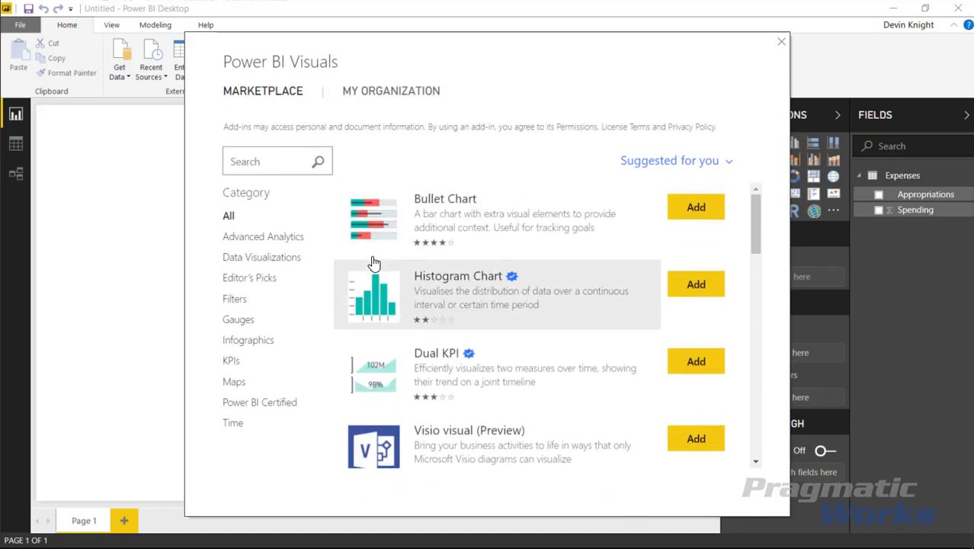
pyautogui.click(288, 161)
pyautogui.write('bar')
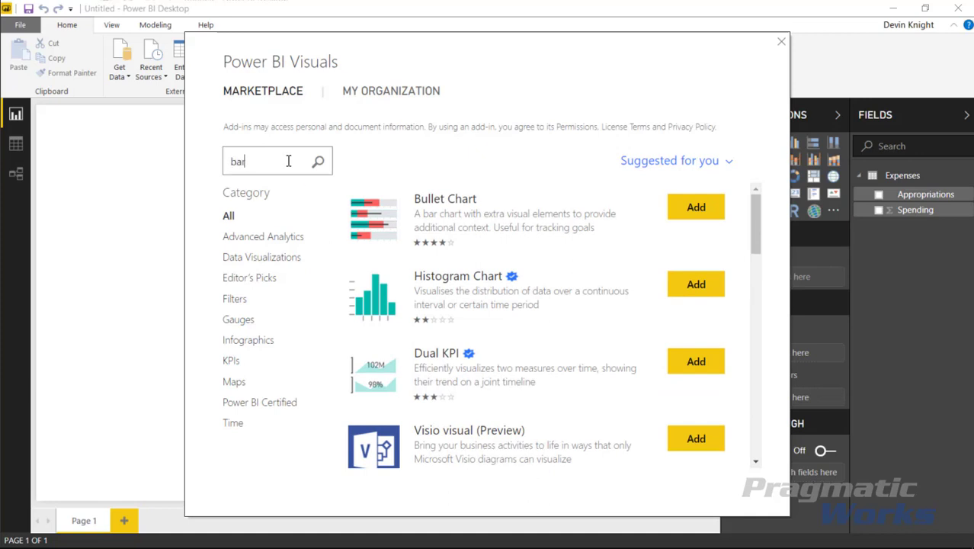
pyautogui.write(' chart')
pyautogui.press('Return')
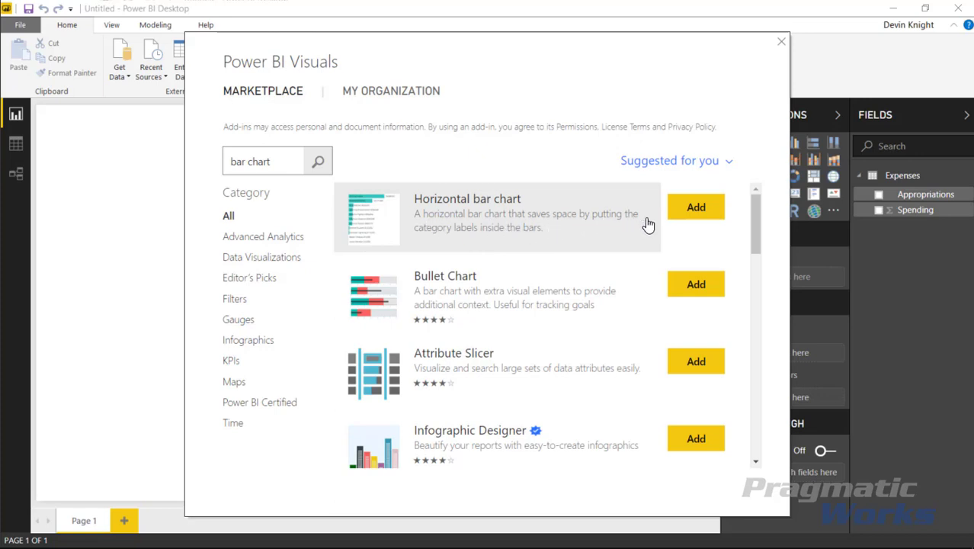
pyautogui.click(697, 212)
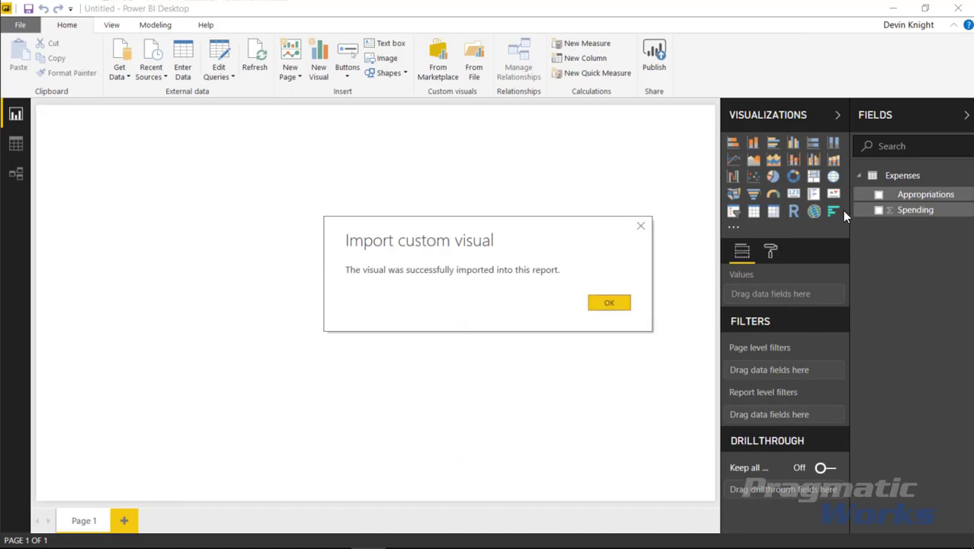
pyautogui.click(612, 304)
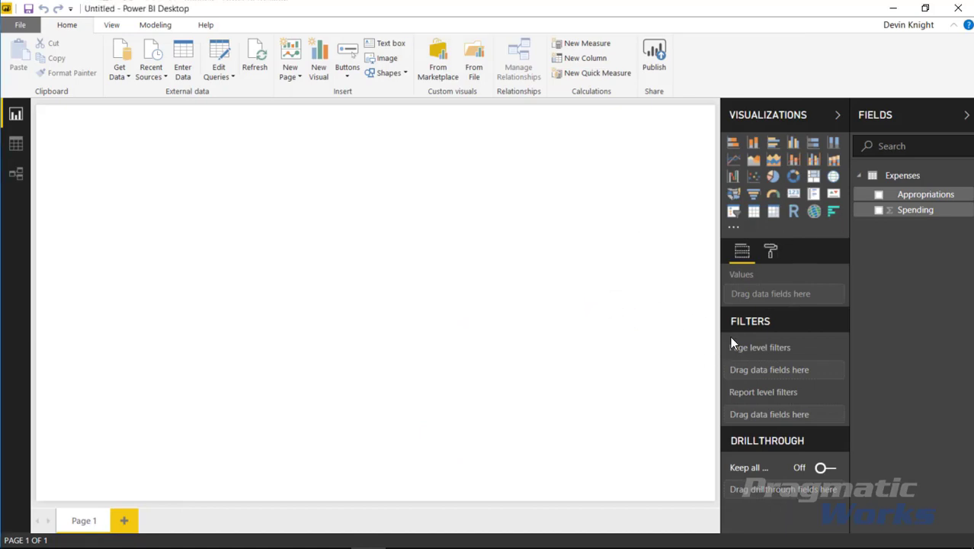
# Step: Add an enlarged Horizontal bar chart with Appropriations as Category and Spending as Measure
pyautogui.click(833, 214)
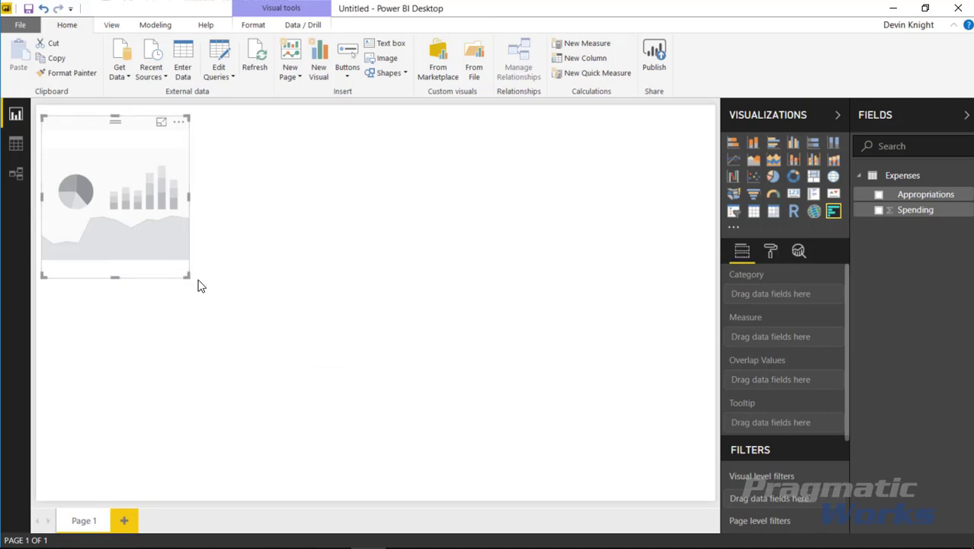
pyautogui.moveTo(192, 282); pyautogui.dragTo(365, 441)
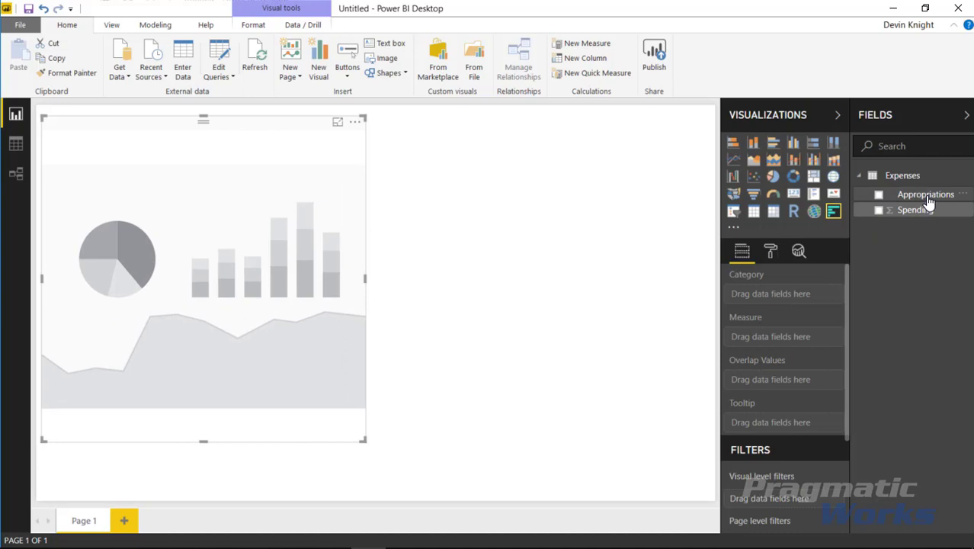
pyautogui.moveTo(927, 198); pyautogui.dragTo(808, 293)
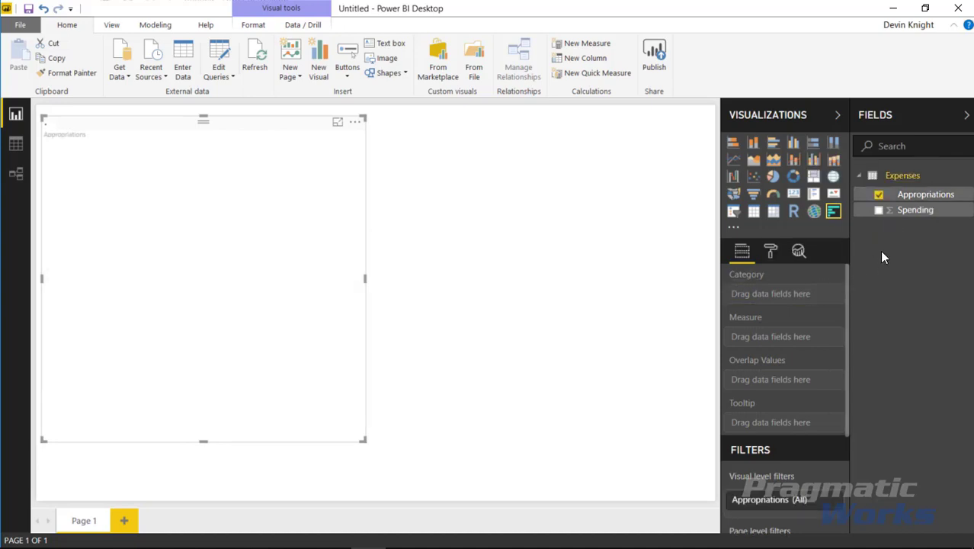
pyautogui.moveTo(914, 214); pyautogui.dragTo(754, 352)
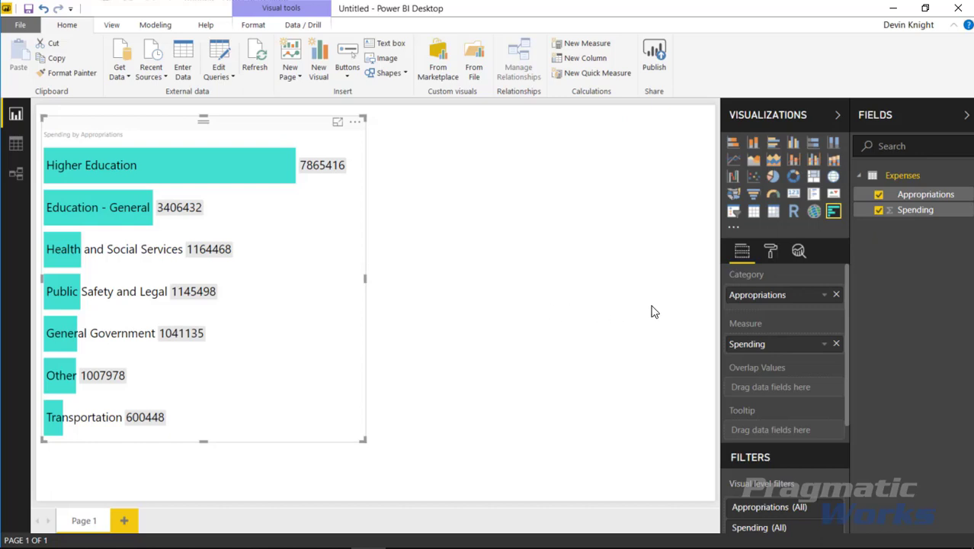
# Step: Show the chart's Format options and cross-highlight the Higher Education bar
pyautogui.click(771, 255)
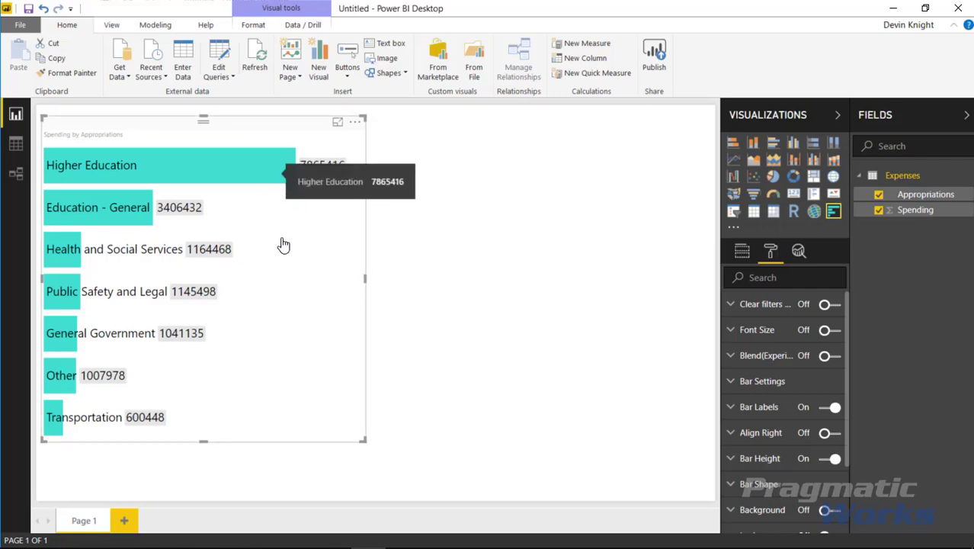
pyautogui.click(172, 170)
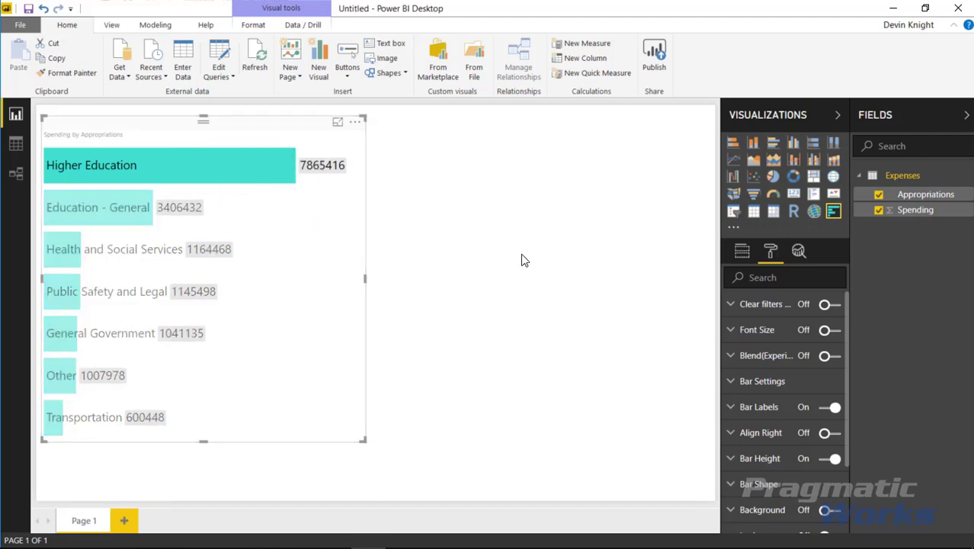
pyautogui.moveTo(67, 388)
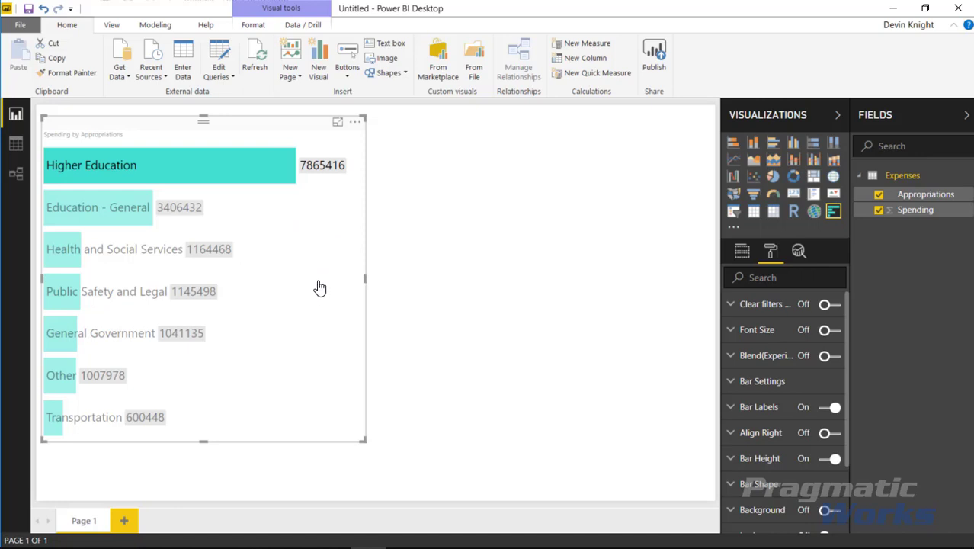
pyautogui.click(225, 174)
pyautogui.click(240, 177)
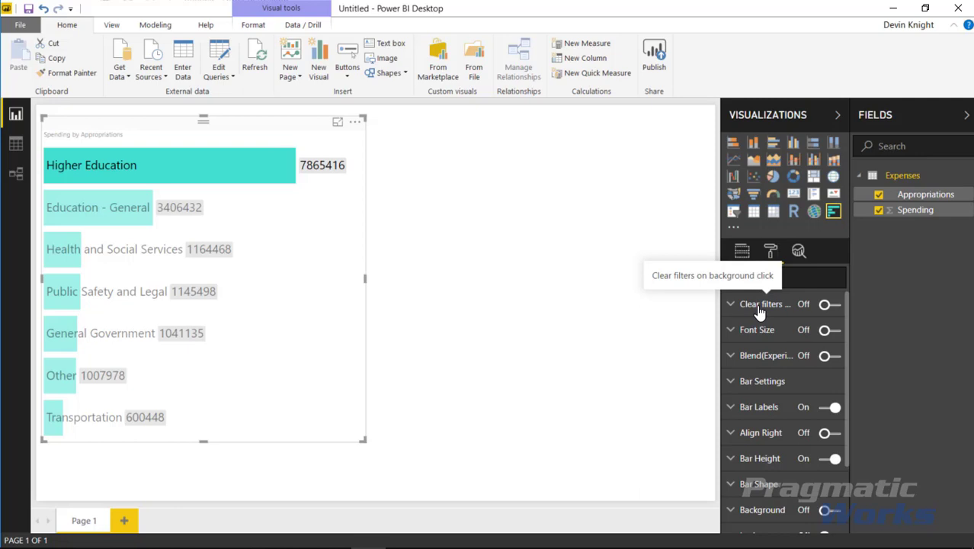
# Step: Turn on Clear filters and test highlighting bars, clearing them by clicking the background
pyautogui.click(826, 305)
pyautogui.click(314, 297)
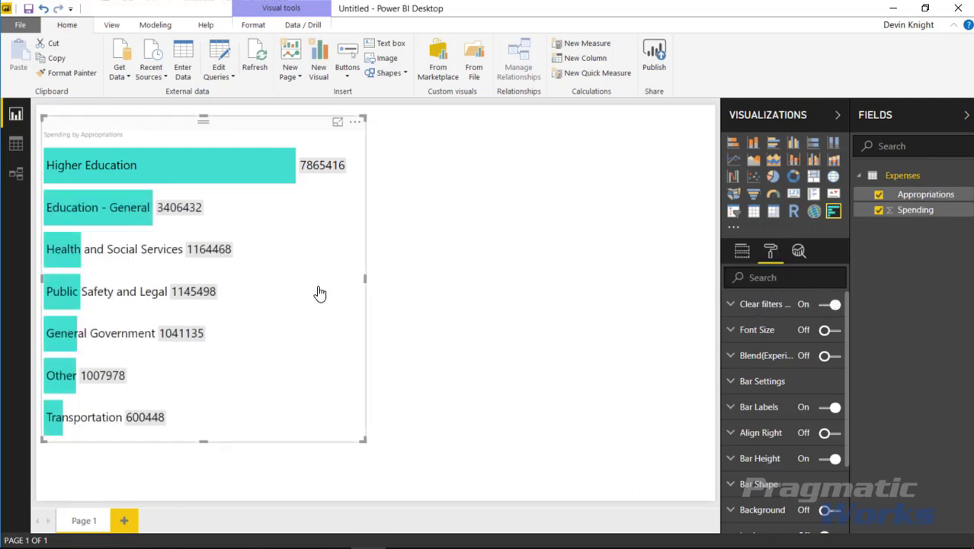
pyautogui.click(208, 180)
pyautogui.click(306, 308)
pyautogui.click(121, 221)
pyautogui.click(77, 259)
pyautogui.click(297, 314)
# Step: Try a bar label font size of 18, then revert it to default
pyautogui.click(731, 330)
pyautogui.click(829, 330)
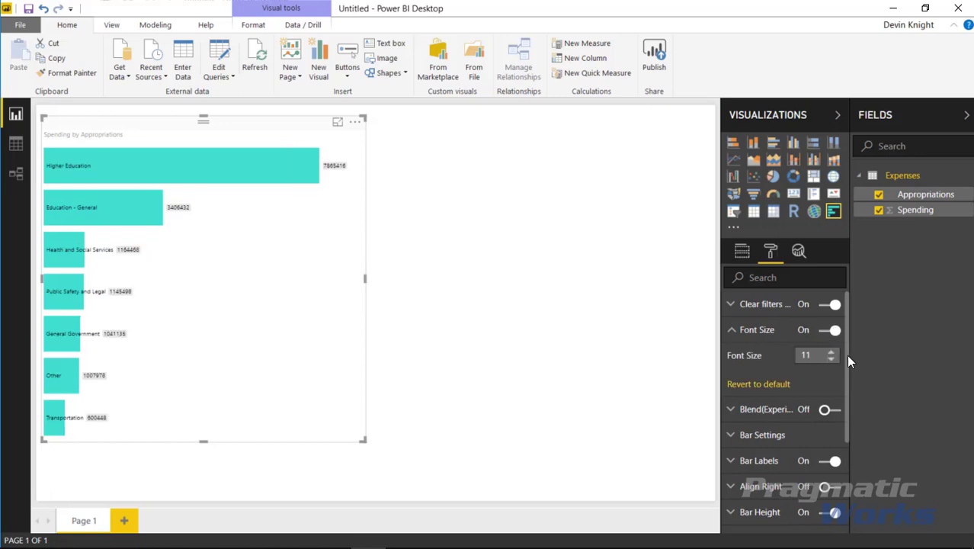
pyautogui.click(830, 352)
pyautogui.click(831, 353)
pyautogui.click(831, 353)
pyautogui.click(831, 353)
pyautogui.click(830, 352)
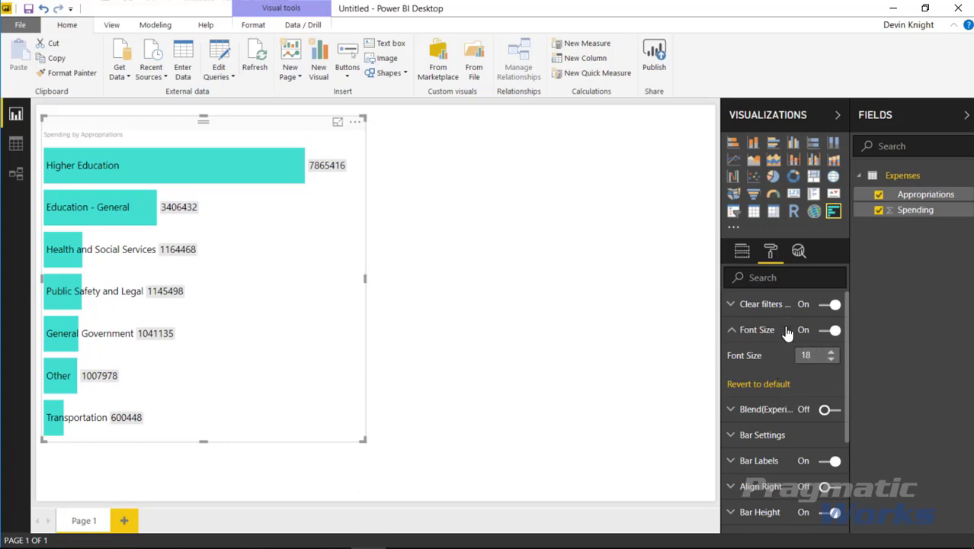
pyautogui.click(779, 390)
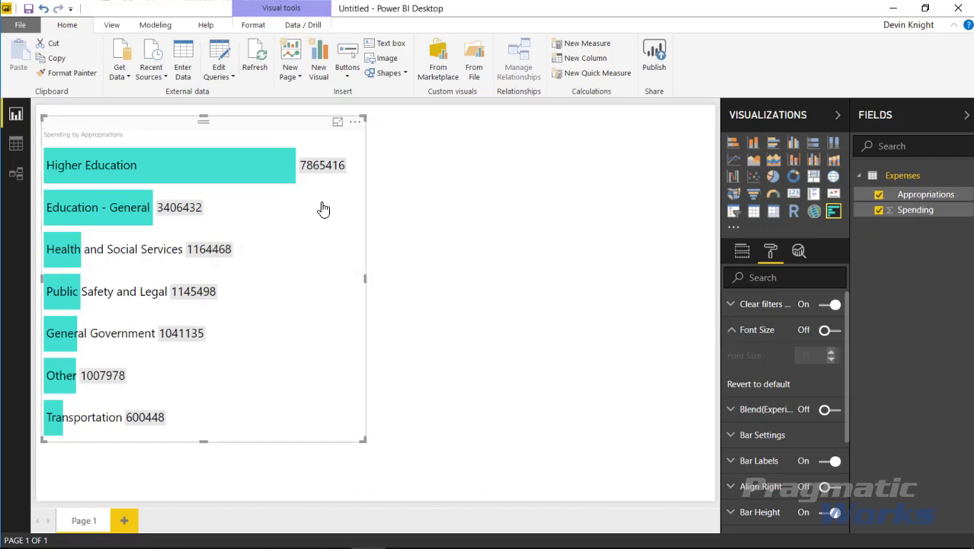
pyautogui.click(729, 334)
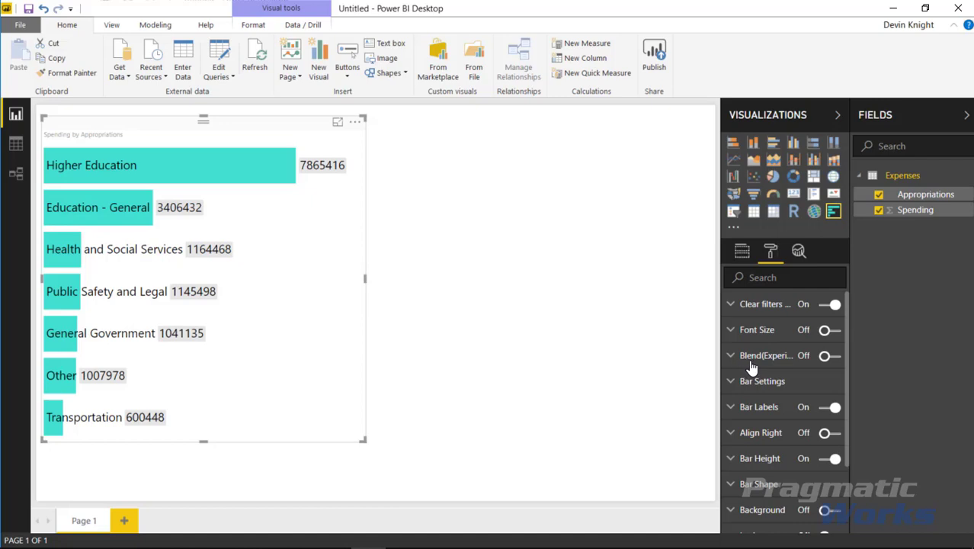
# Step: Turn on Blend and try the Multiply, Hue, Darken and Screen blend modes
pyautogui.click(730, 361)
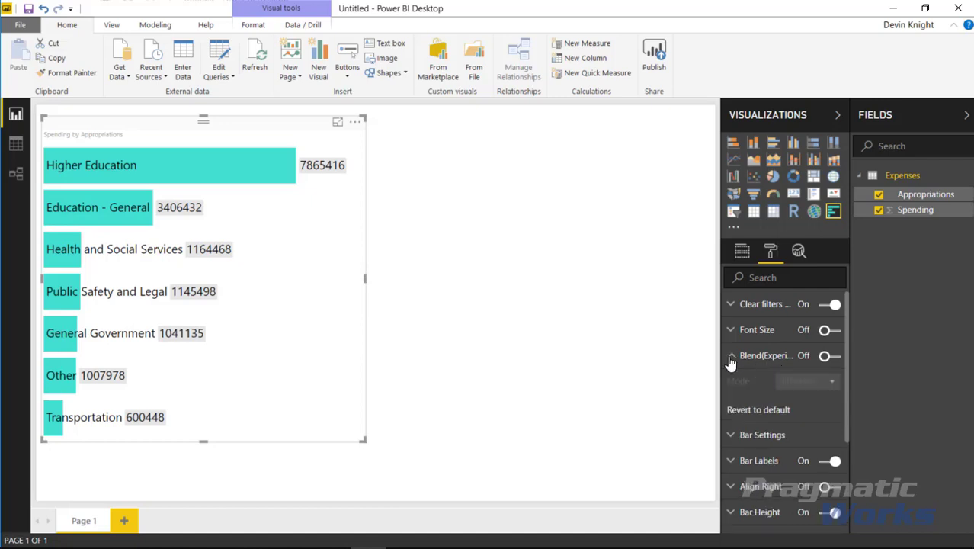
pyautogui.click(829, 364)
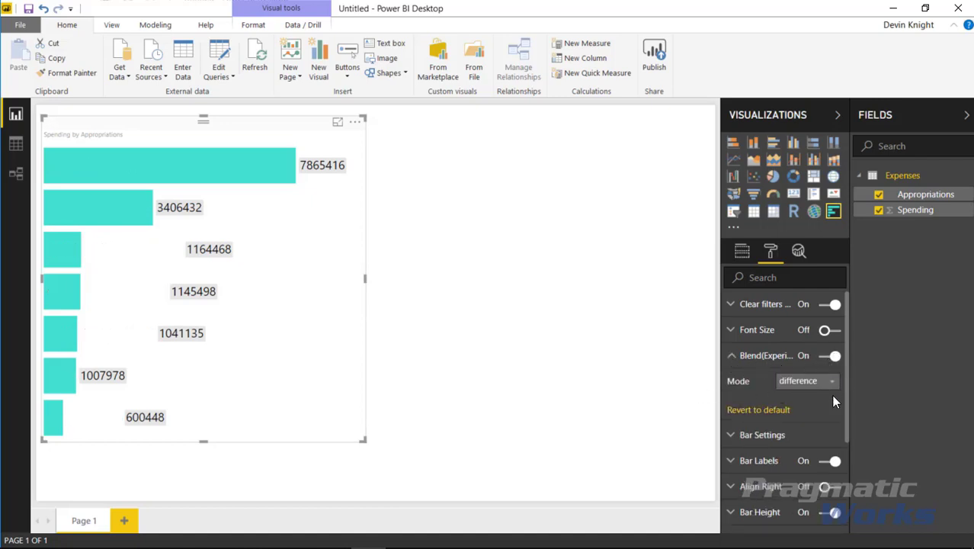
pyautogui.click(831, 383)
pyautogui.click(794, 191)
pyautogui.click(803, 387)
pyautogui.click(793, 362)
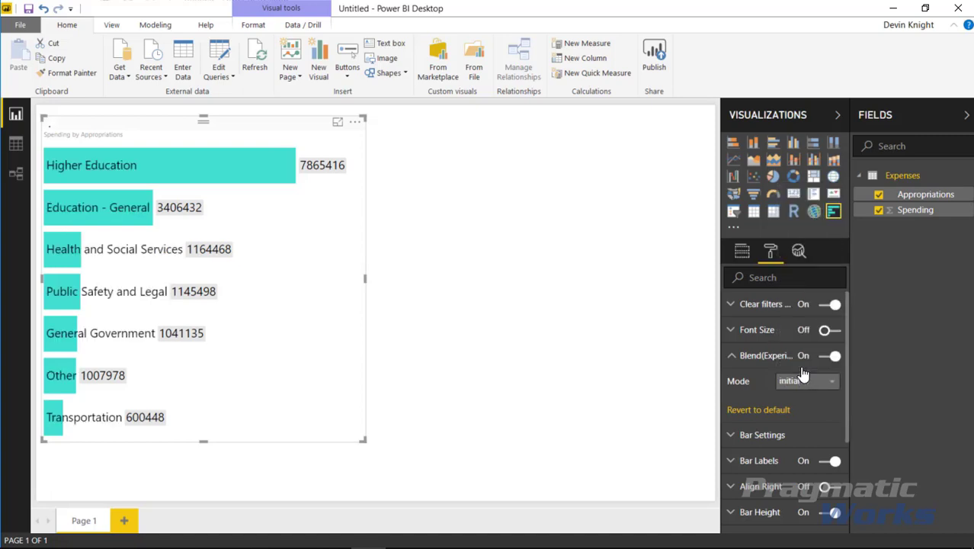
pyautogui.click(815, 387)
pyautogui.click(787, 300)
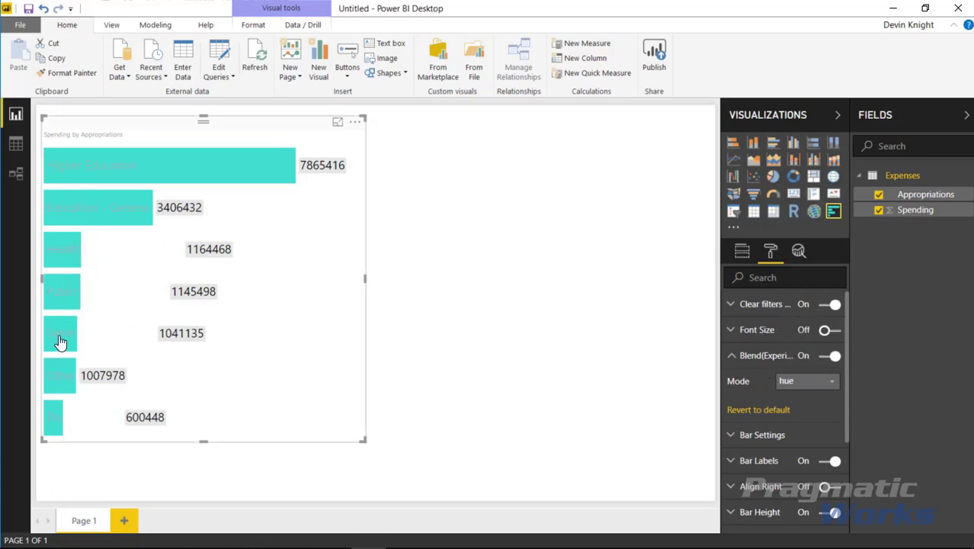
pyautogui.click(828, 383)
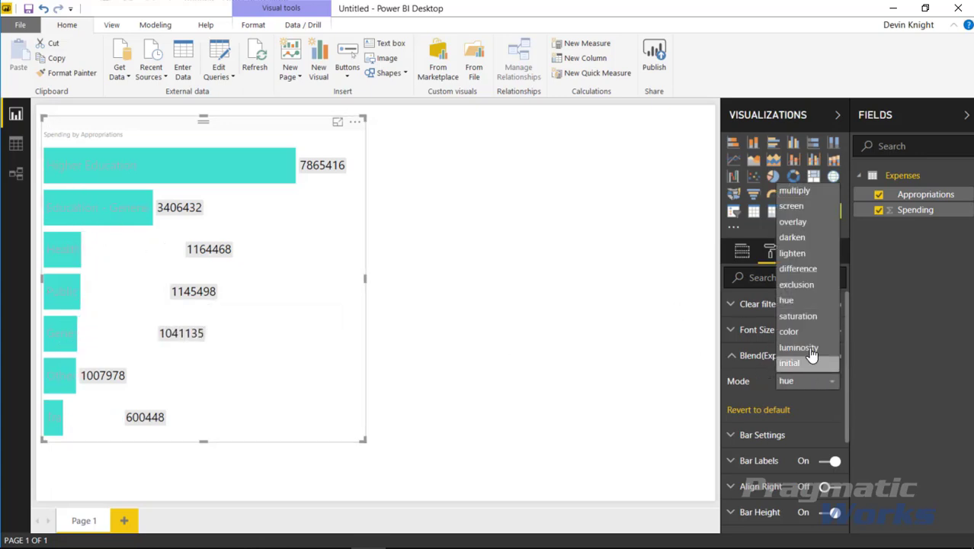
pyautogui.click(796, 261)
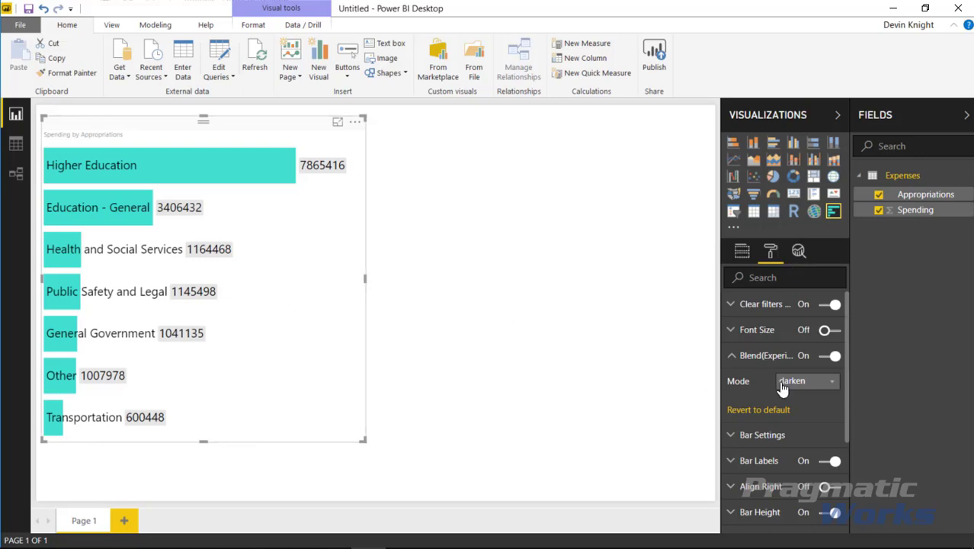
pyautogui.click(782, 388)
pyautogui.click(785, 204)
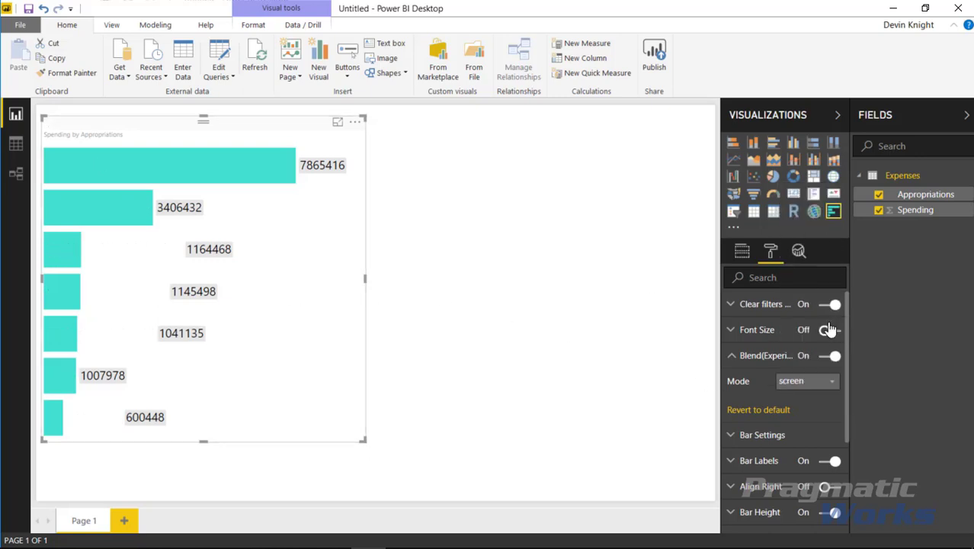
pyautogui.click(822, 385)
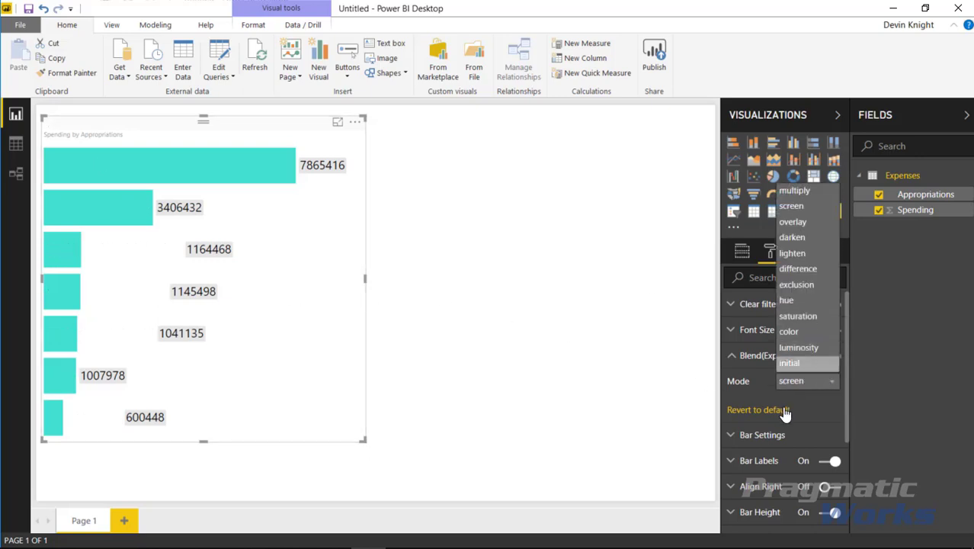
pyautogui.click(743, 378)
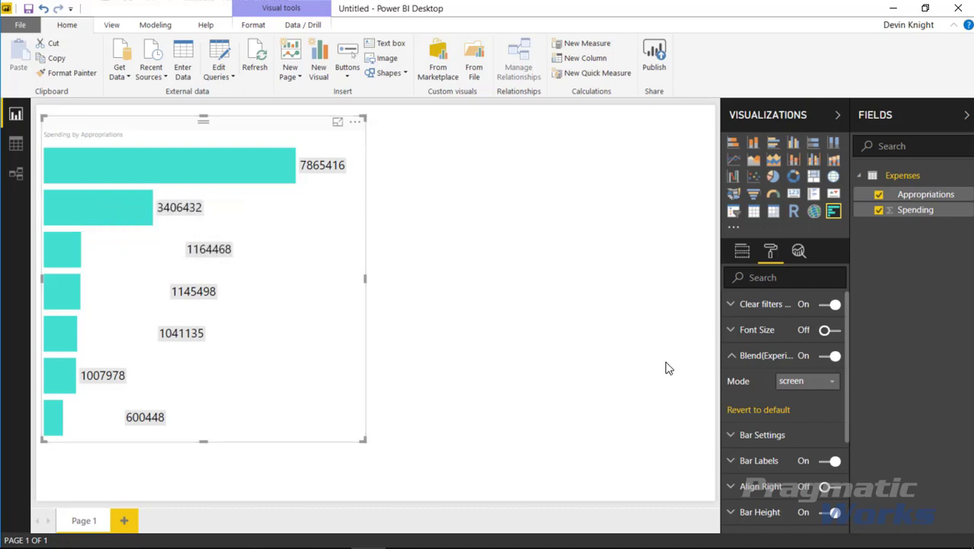
# Step: Revert blending to its default off and expand the bar opacity and colour settings
pyautogui.click(759, 411)
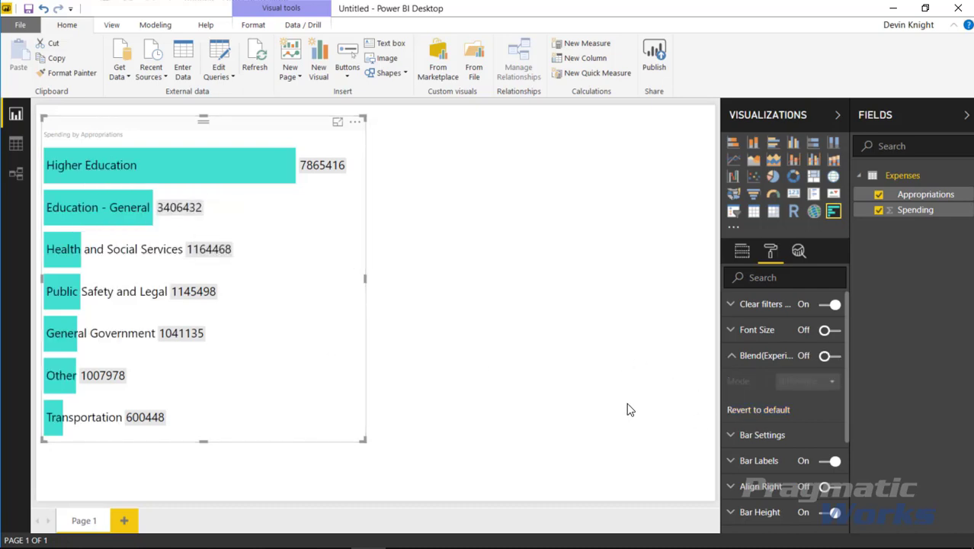
pyautogui.click(732, 358)
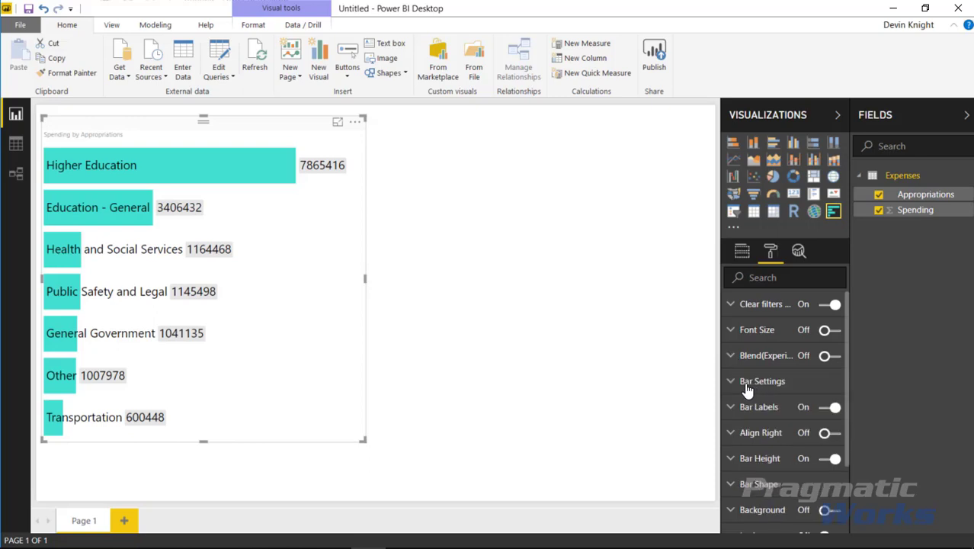
pyautogui.click(748, 382)
pyautogui.scroll(-3, 801, 442)
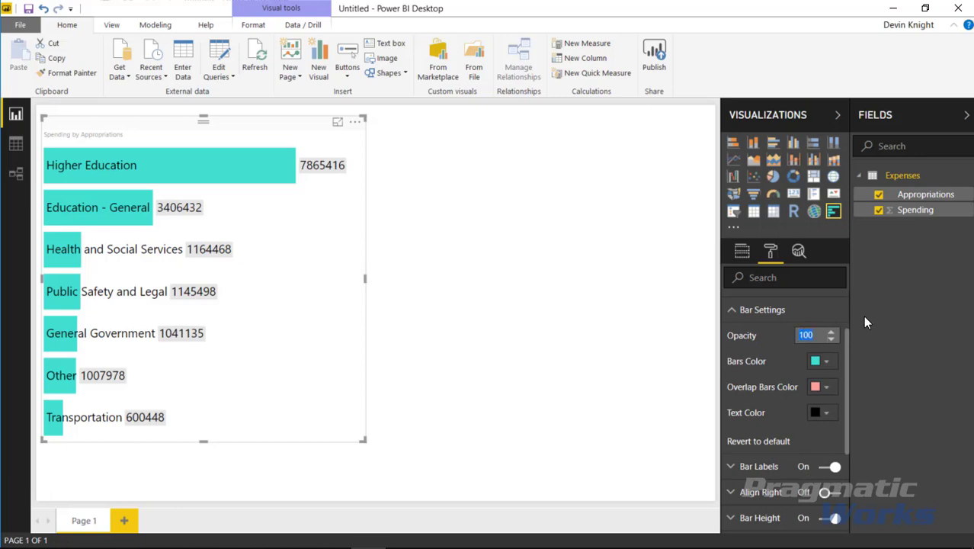
pyautogui.write('50')
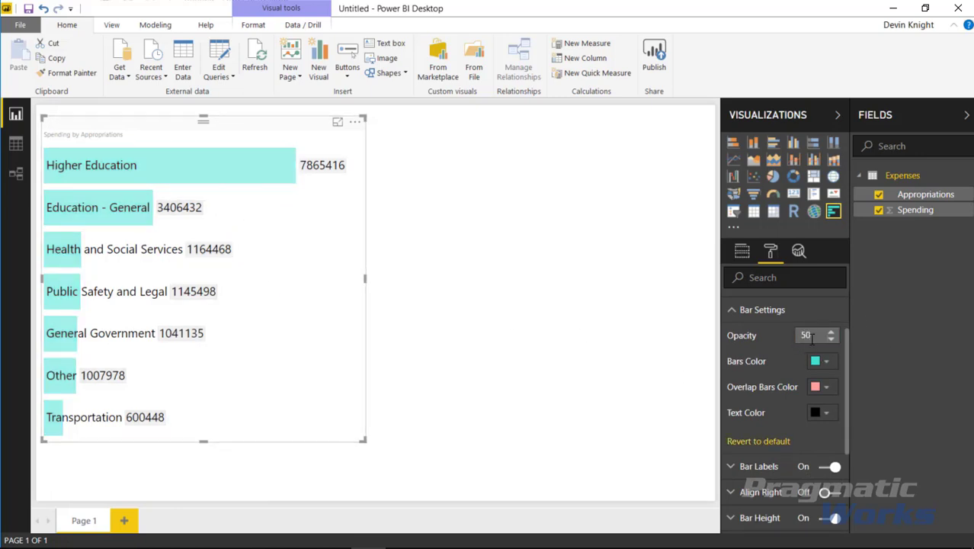
pyautogui.write('20')
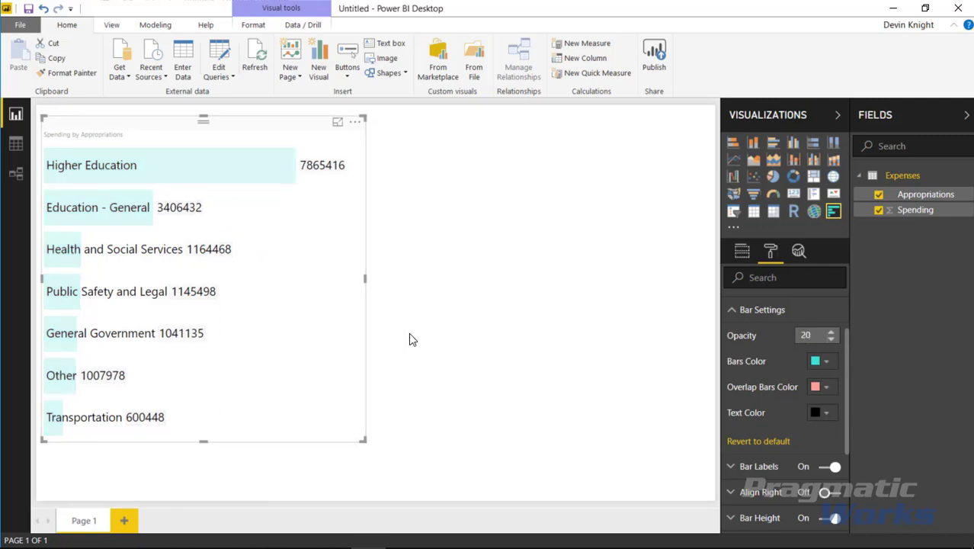
pyautogui.click(822, 363)
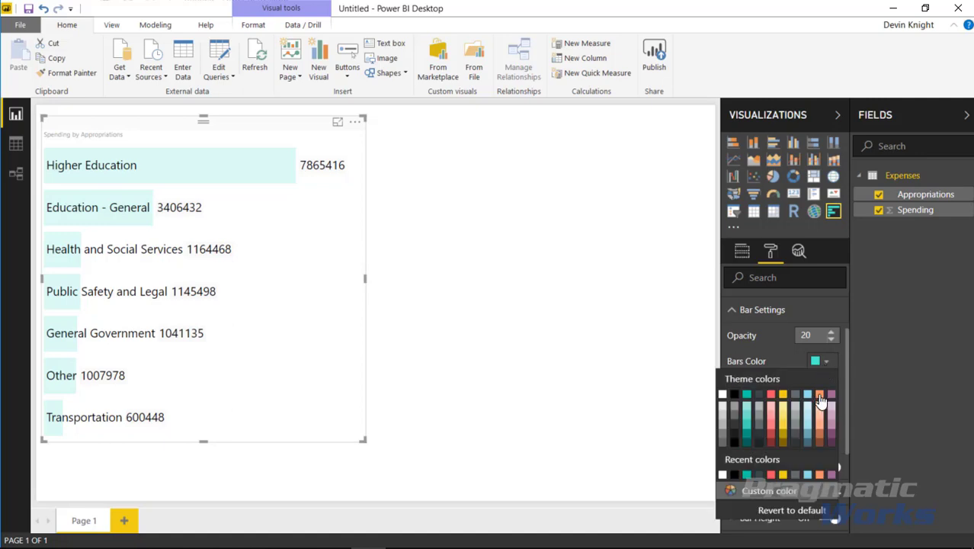
pyautogui.click(831, 397)
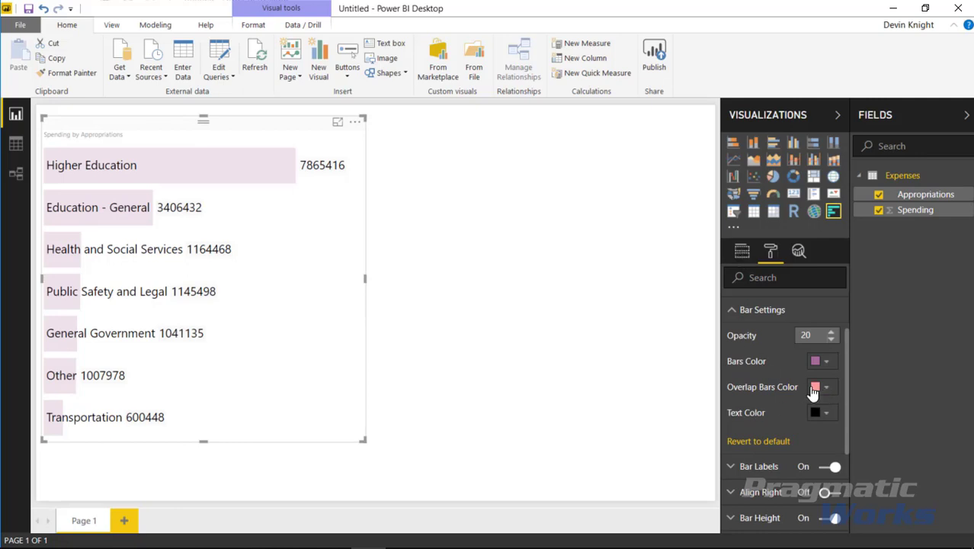
pyautogui.click(815, 417)
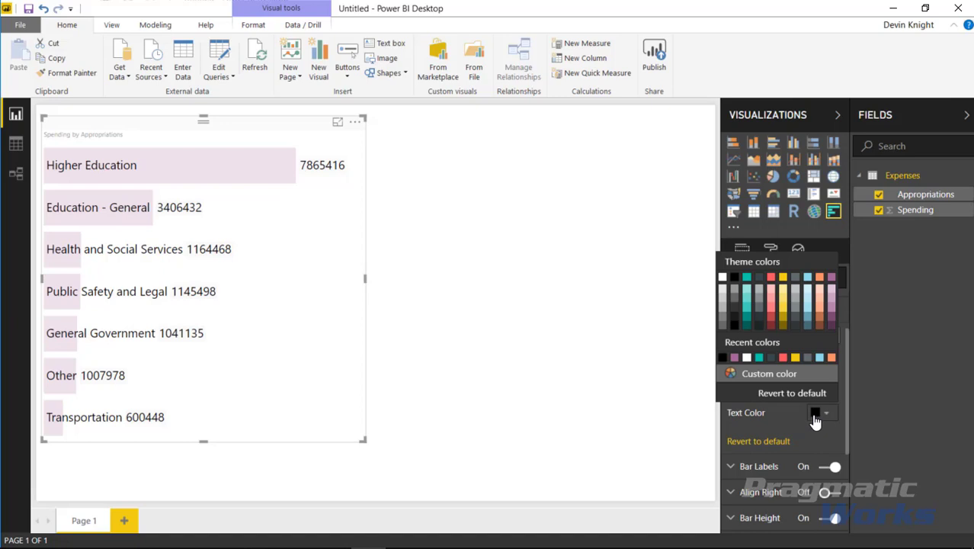
pyautogui.click(770, 288)
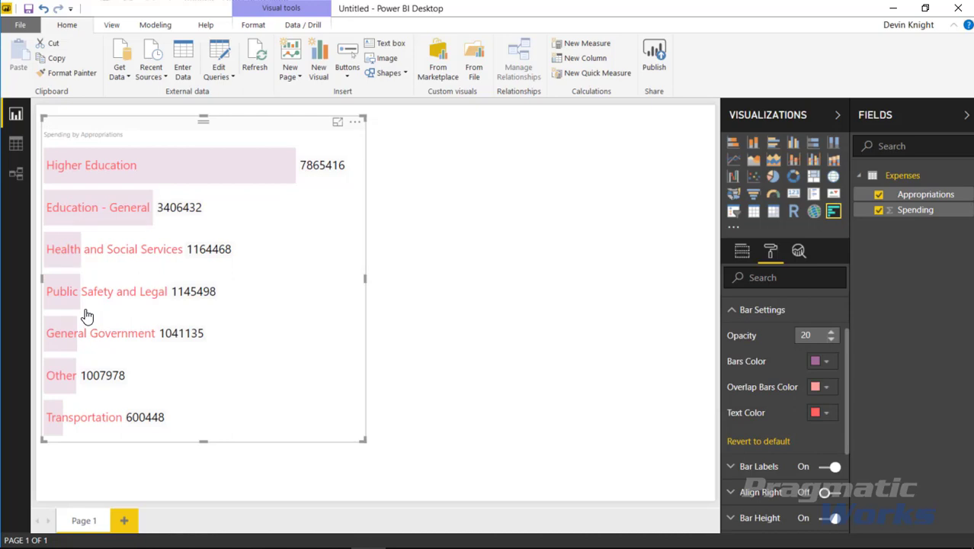
pyautogui.click(751, 441)
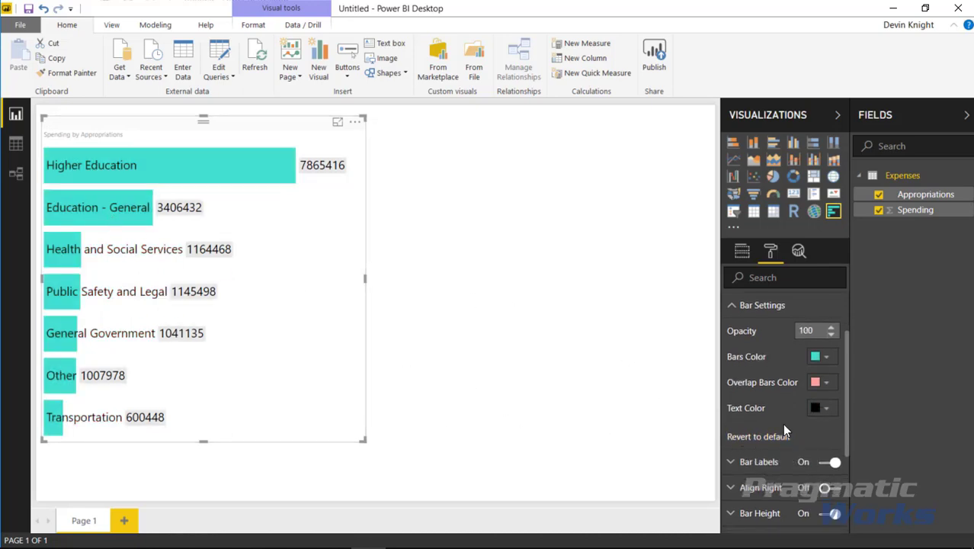
# Step: Try mauve label text, reset Bar Labels to default, then set the highlight colour to white
pyautogui.scroll(-1, 781, 423)
pyautogui.click(734, 402)
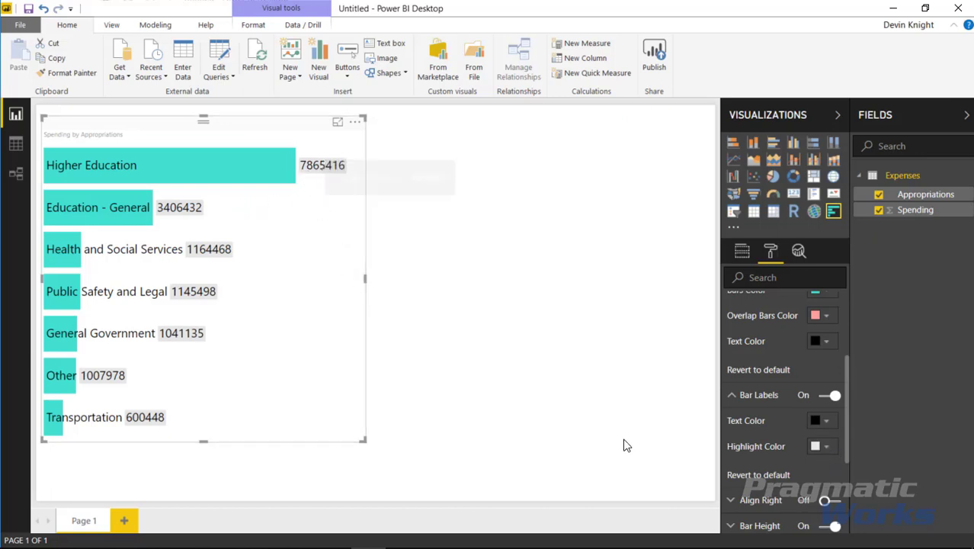
pyautogui.click(825, 421)
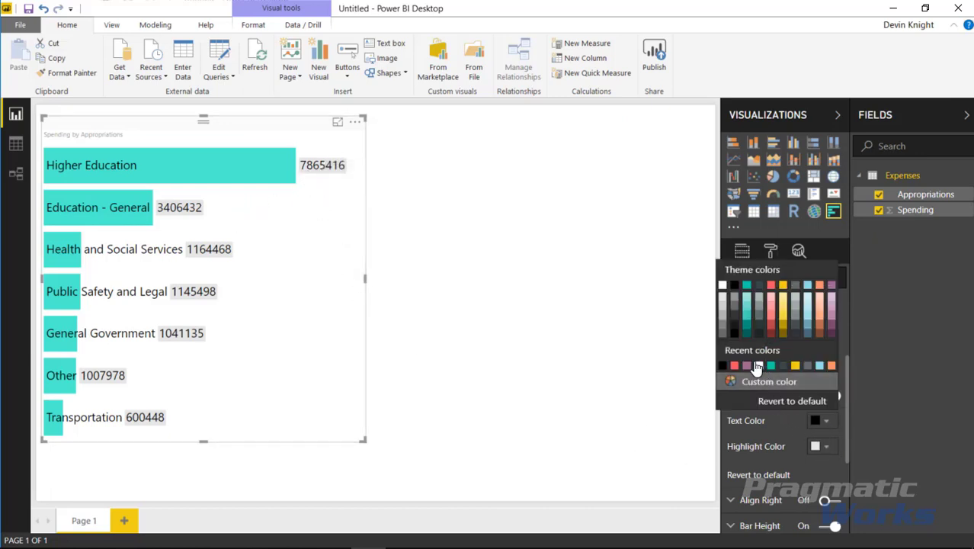
pyautogui.click(756, 366)
pyautogui.click(823, 449)
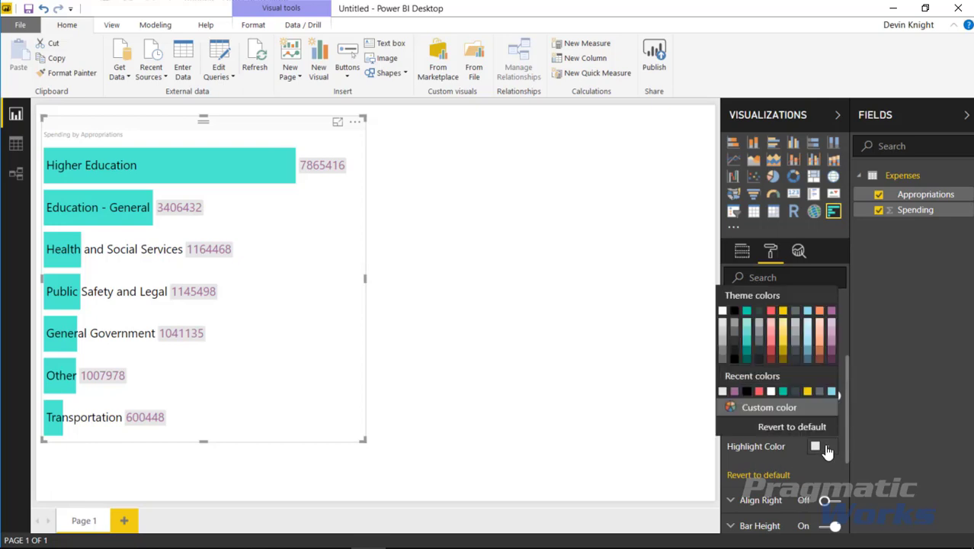
pyautogui.click(721, 313)
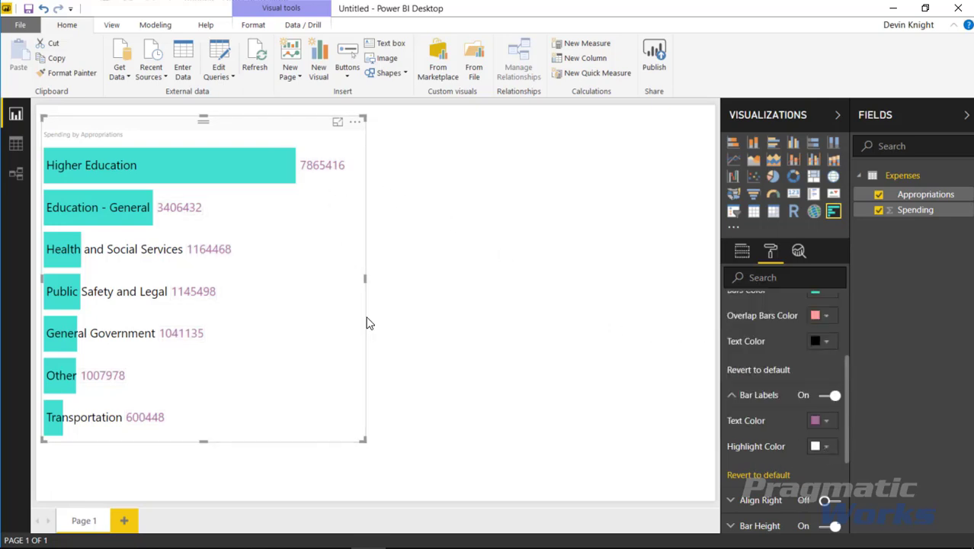
pyautogui.click(760, 475)
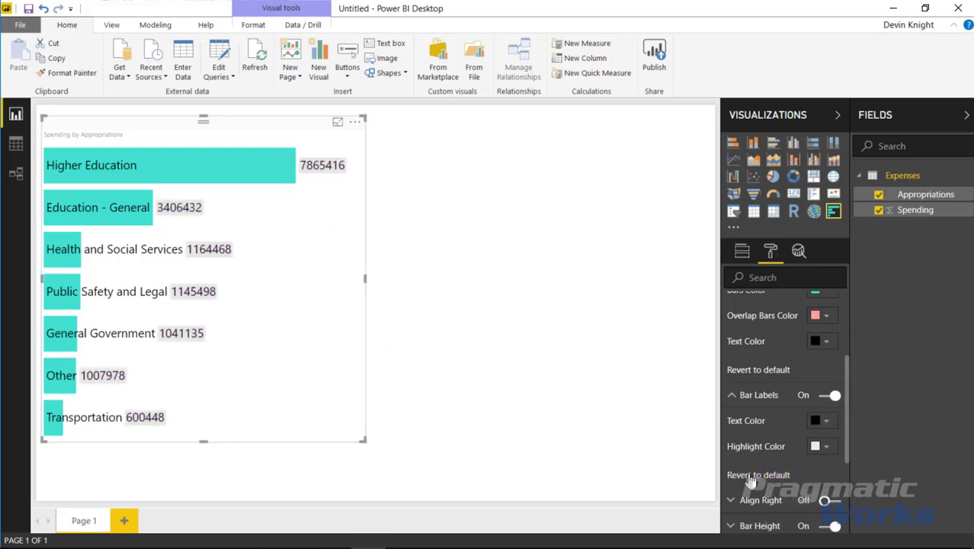
pyautogui.click(817, 448)
pyautogui.click(721, 315)
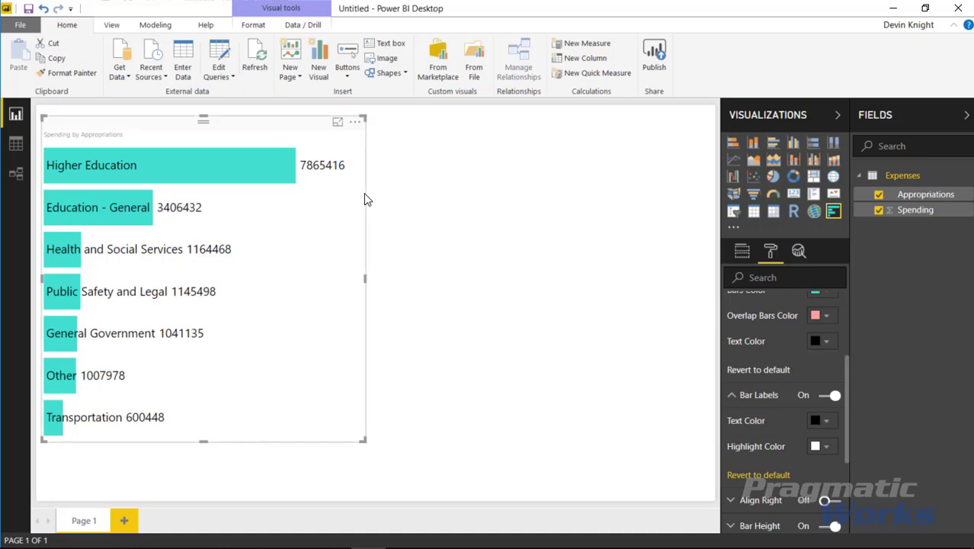
pyautogui.click(734, 394)
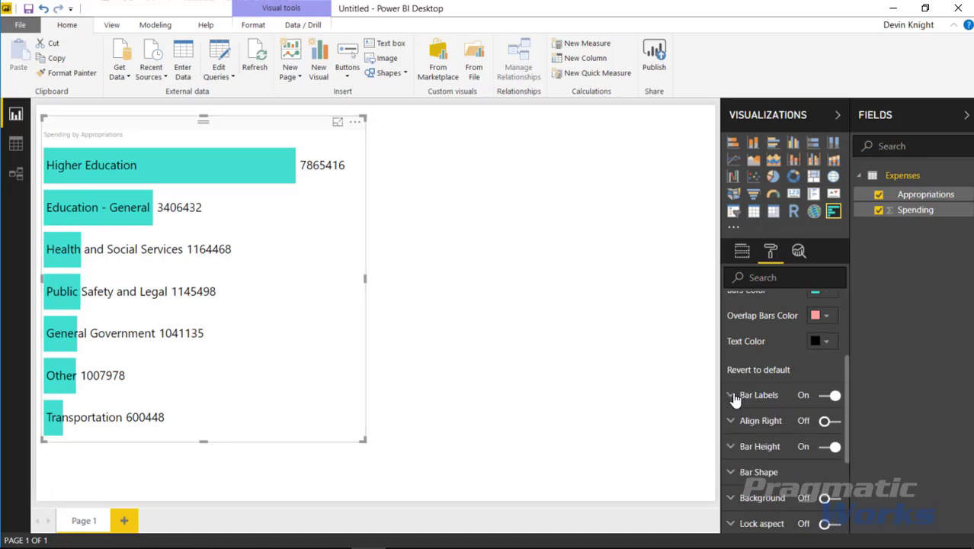
pyautogui.scroll(-1, 749, 419)
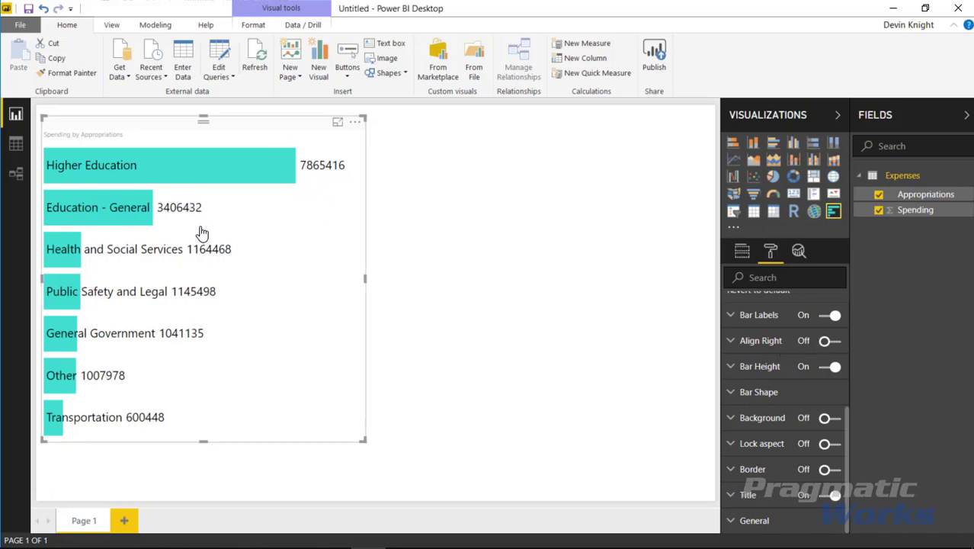
pyautogui.click(826, 341)
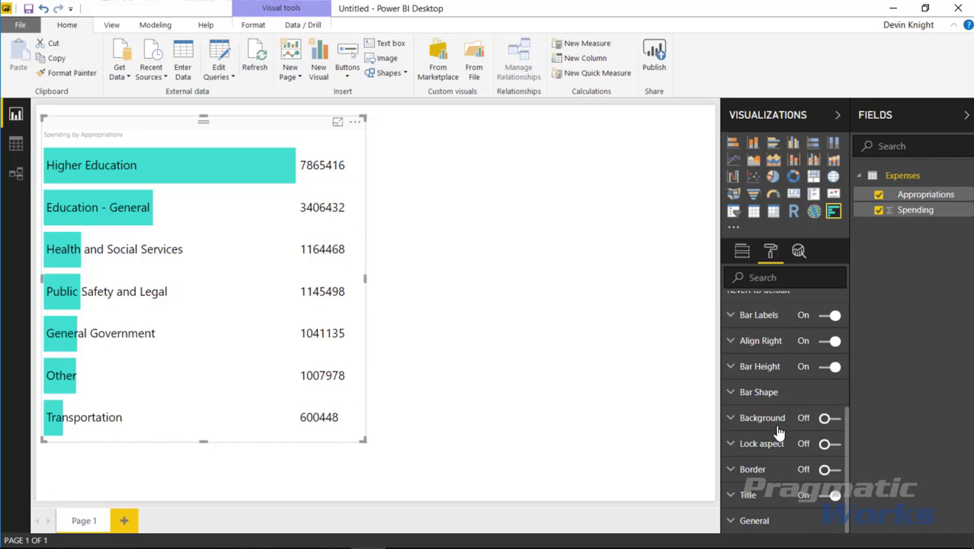
pyautogui.click(730, 342)
pyautogui.click(830, 341)
pyautogui.click(749, 345)
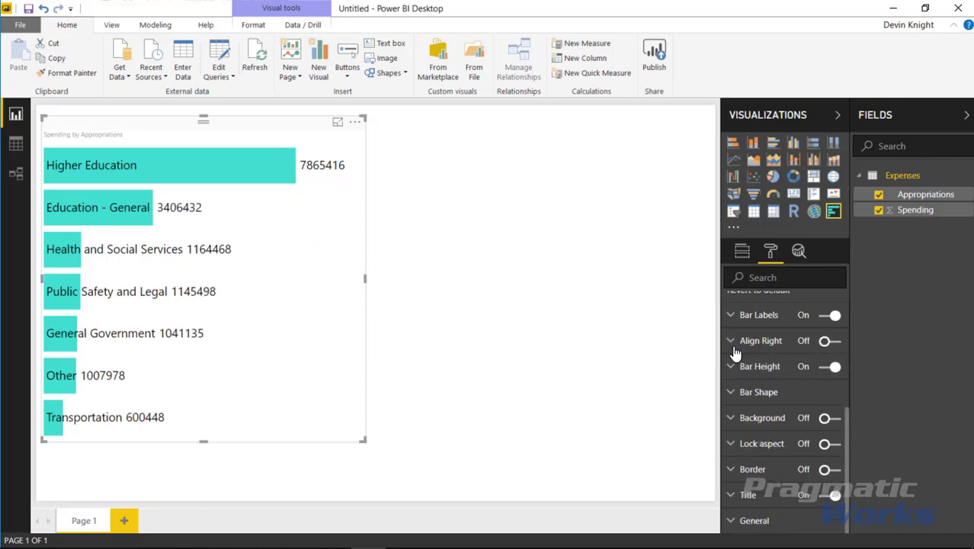
# Step: Raise the minimum bar height repeatedly, entering 5070
pyautogui.click(737, 368)
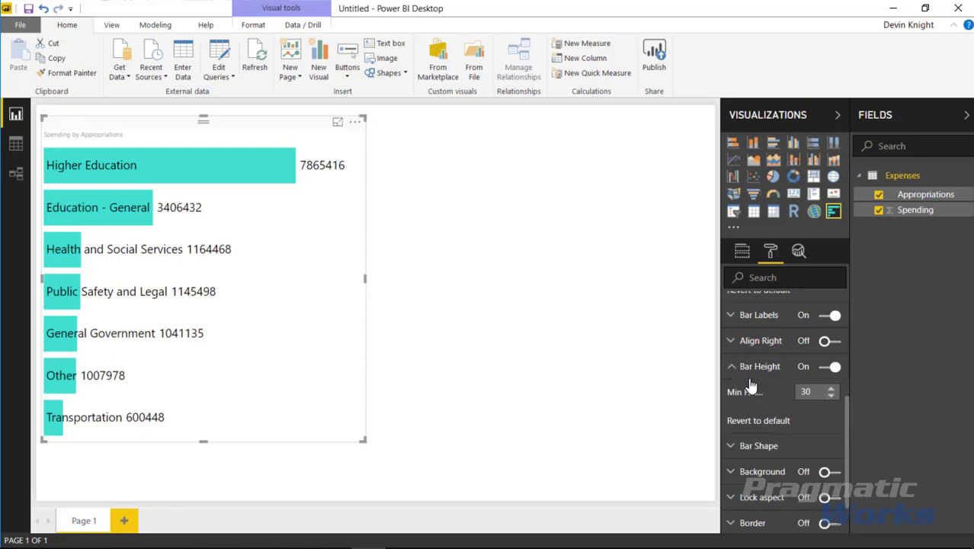
pyautogui.click(830, 390)
pyautogui.click(831, 390)
pyautogui.click(831, 390)
pyautogui.doubleClick(830, 390)
pyautogui.click(831, 390)
pyautogui.doubleClick(831, 390)
pyautogui.doubleClick(831, 390)
pyautogui.click(831, 390)
pyautogui.doubleClick(830, 390)
pyautogui.write('50')
pyautogui.write('70')
# Step: Enlarge the chart slightly and reset the minimum bar height to its default of 30
pyautogui.moveTo(361, 441)
pyautogui.mouseDown()
pyautogui.moveTo(380, 451)
pyautogui.moveTo(303, 380)
pyautogui.moveTo(260, 293)
pyautogui.moveTo(384, 459)
pyautogui.moveTo(381, 468)
pyautogui.moveTo(374, 444)
pyautogui.mouseUp()
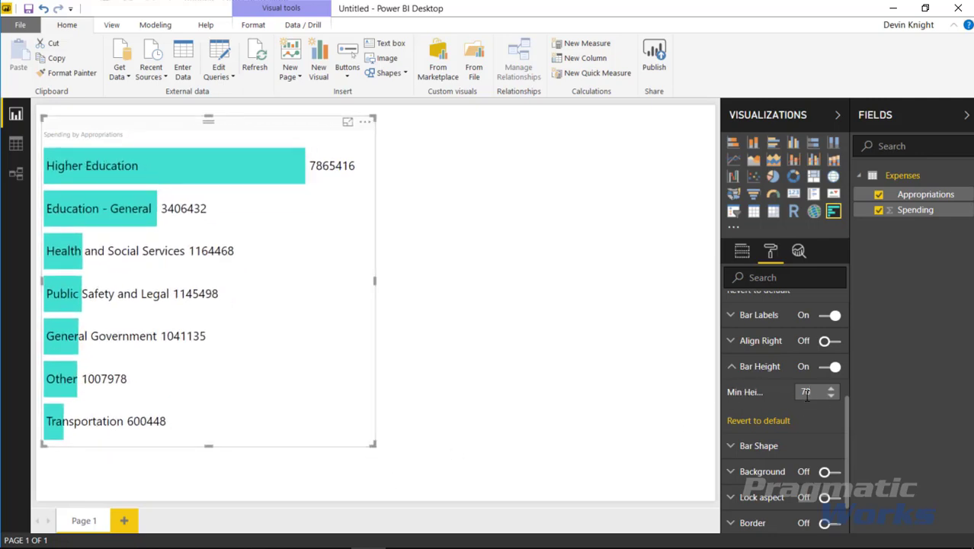
pyautogui.click(830, 367)
pyautogui.click(830, 369)
pyautogui.click(830, 389)
pyautogui.click(829, 389)
pyautogui.click(830, 390)
pyautogui.click(766, 421)
pyautogui.scroll(6, 805, 377)
pyautogui.scroll(1, 806, 381)
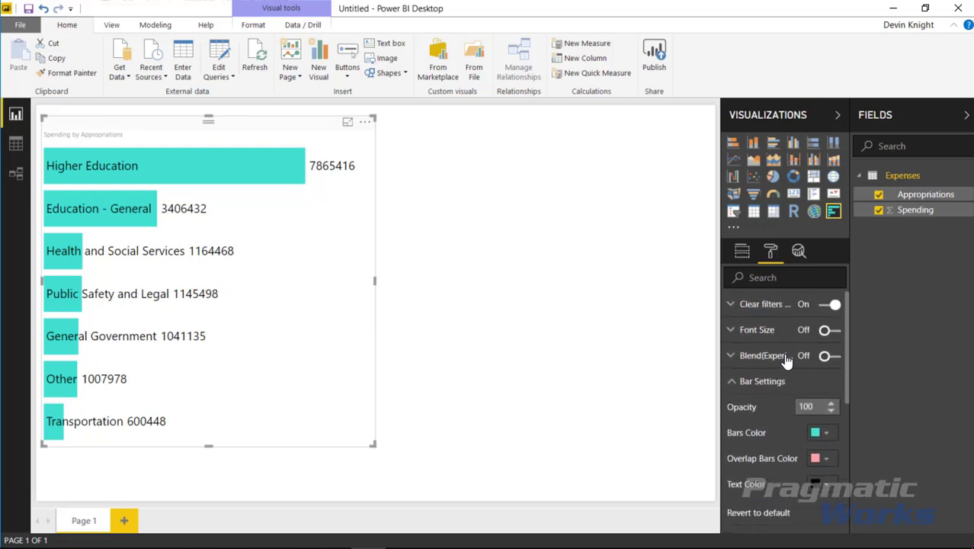
pyautogui.click(735, 391)
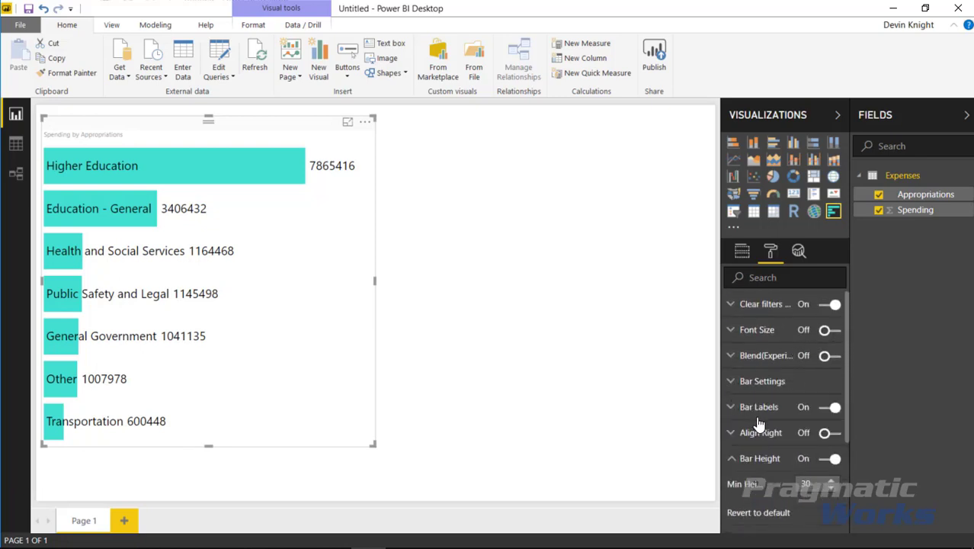
pyautogui.scroll(-3, 790, 363)
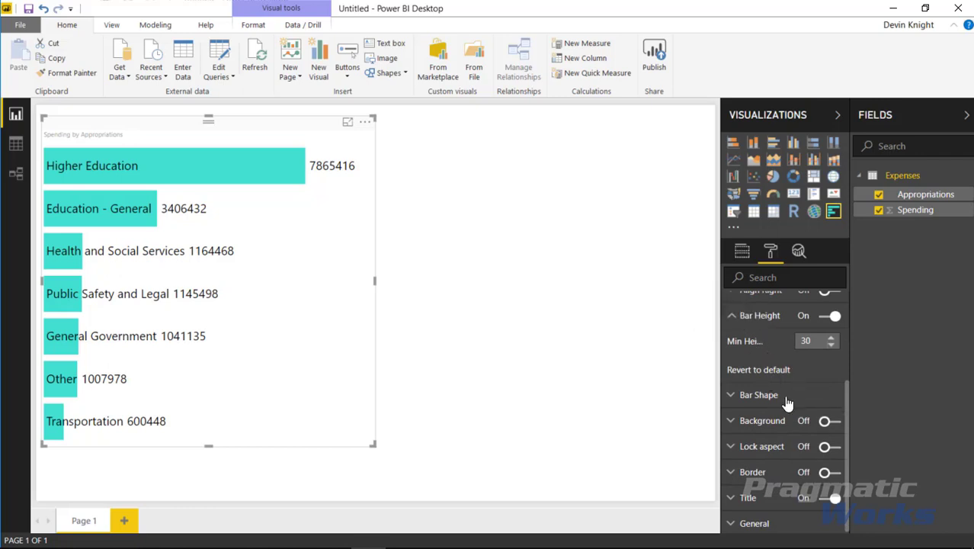
# Step: Try the Line, Lollipop and Hammer Head bar shapes, settling on Lollipop
pyautogui.click(736, 317)
pyautogui.click(758, 402)
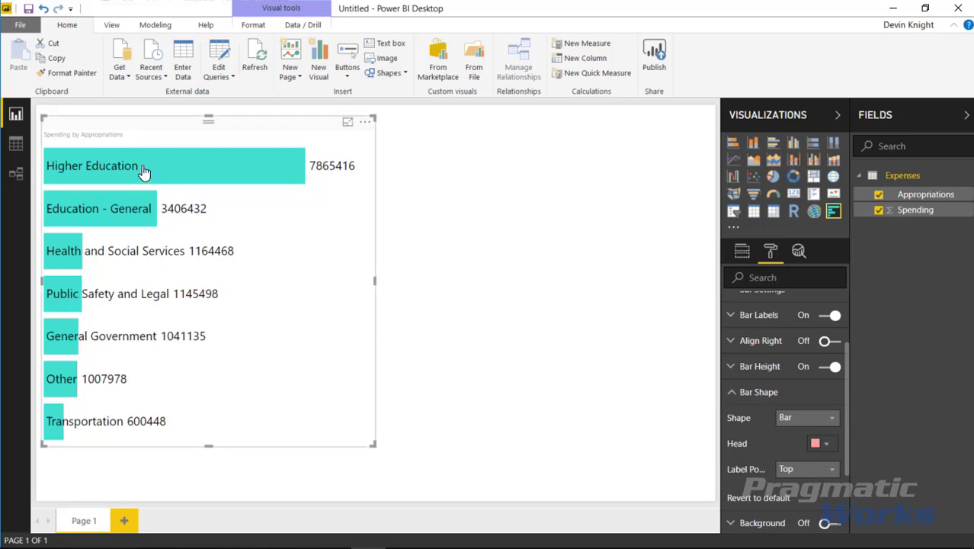
pyautogui.click(796, 418)
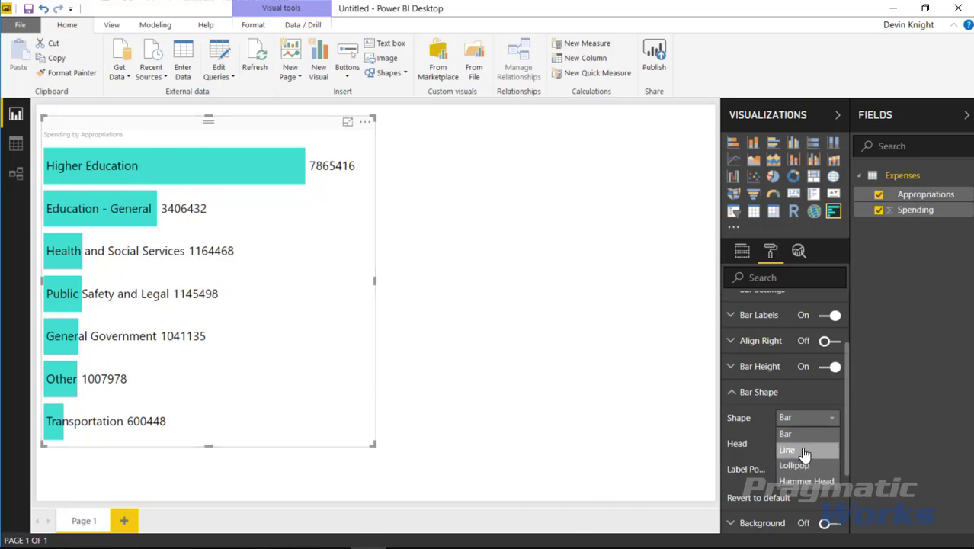
pyautogui.click(800, 450)
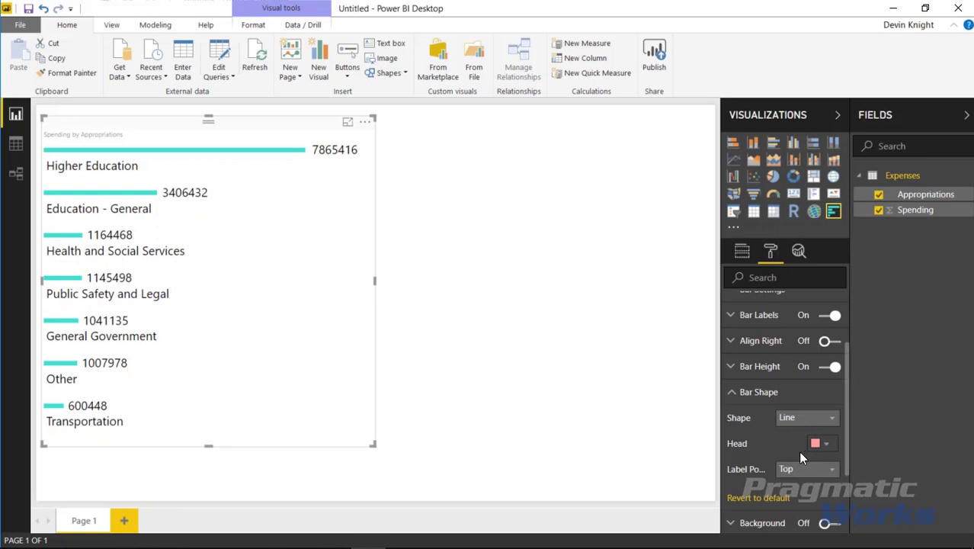
pyautogui.click(810, 417)
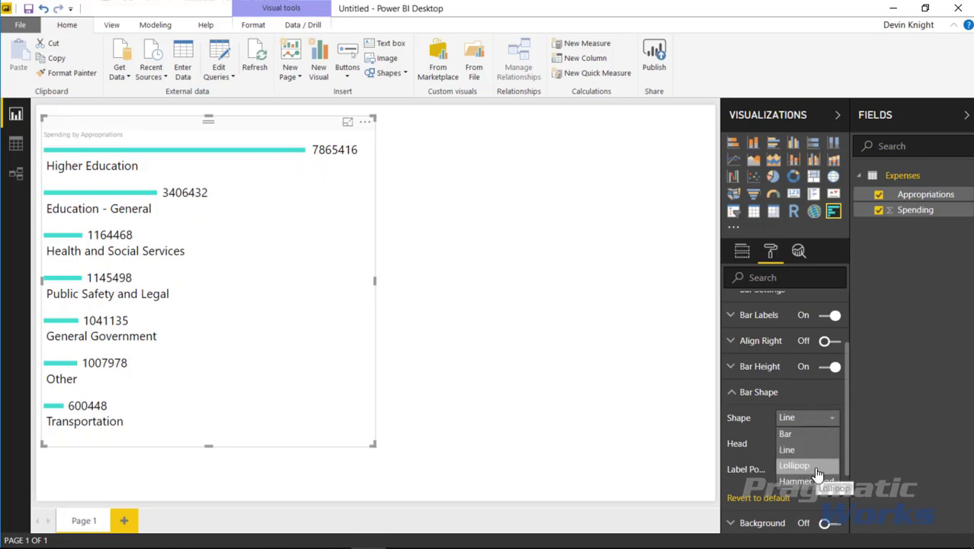
pyautogui.click(809, 466)
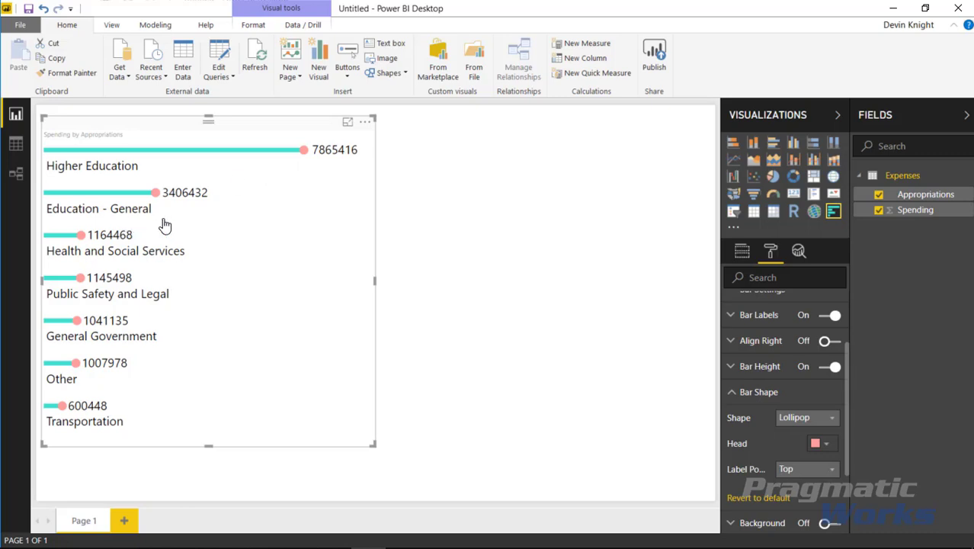
pyautogui.click(804, 427)
pyautogui.click(808, 478)
pyautogui.click(817, 429)
pyautogui.click(796, 467)
pyautogui.moveTo(106, 182)
pyautogui.click(823, 478)
pyautogui.click(815, 496)
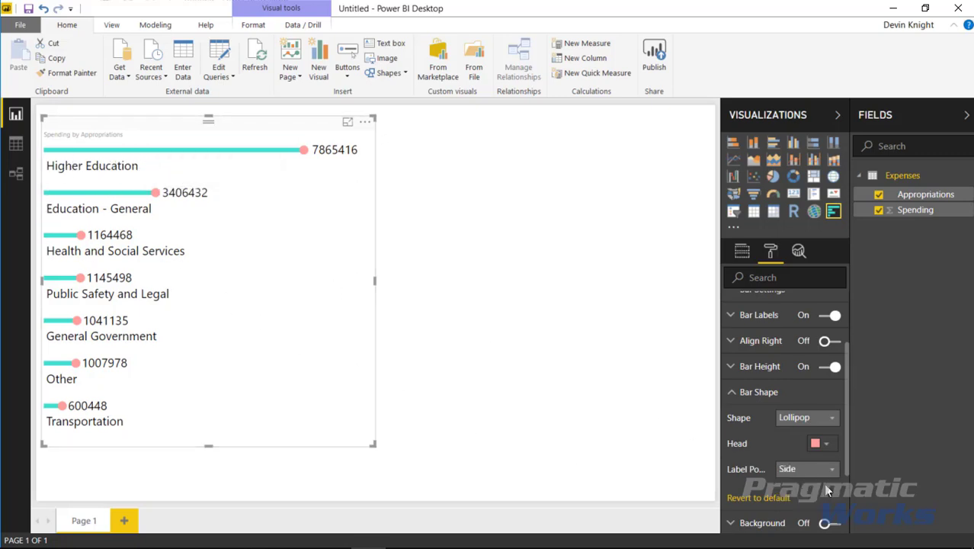
pyautogui.click(825, 476)
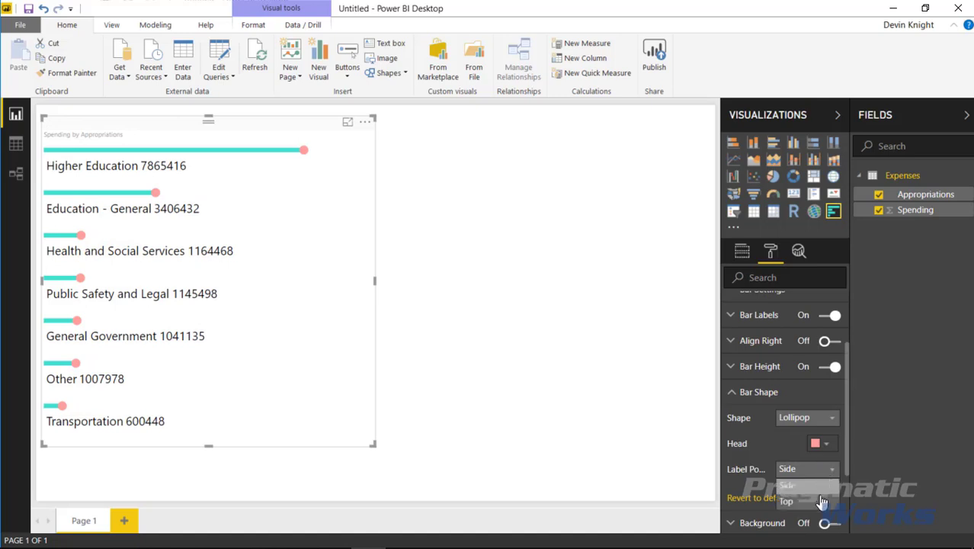
pyautogui.click(817, 498)
pyautogui.moveTo(325, 157)
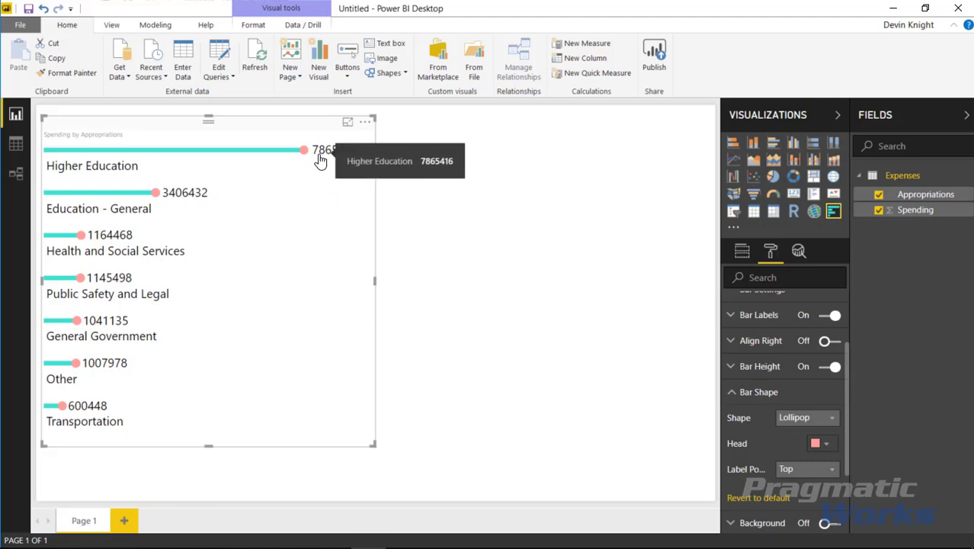
pyautogui.moveTo(170, 292)
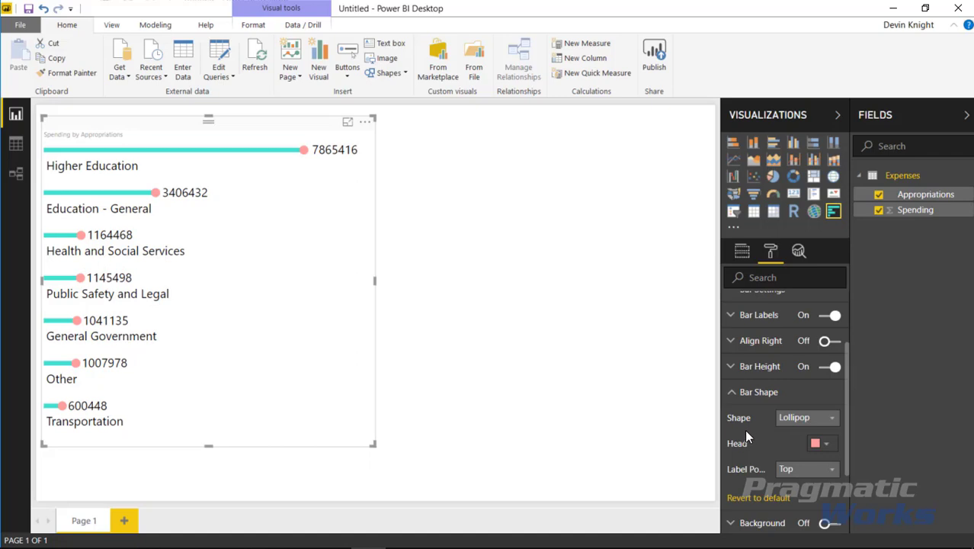
pyautogui.click(730, 395)
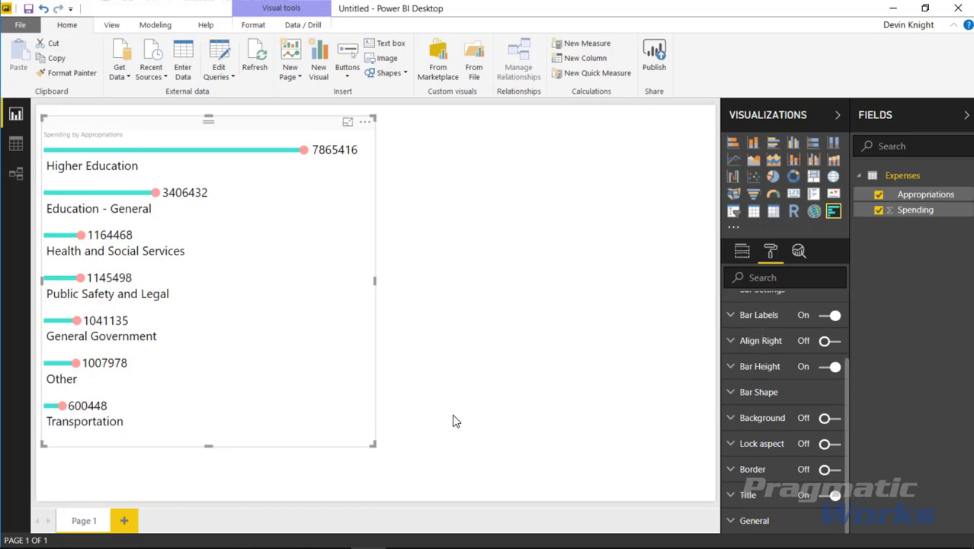
# Step: Shrink the lollipop chart from its bottom-right corner, then deselect it
pyautogui.moveTo(372, 445); pyautogui.dragTo(272, 376)
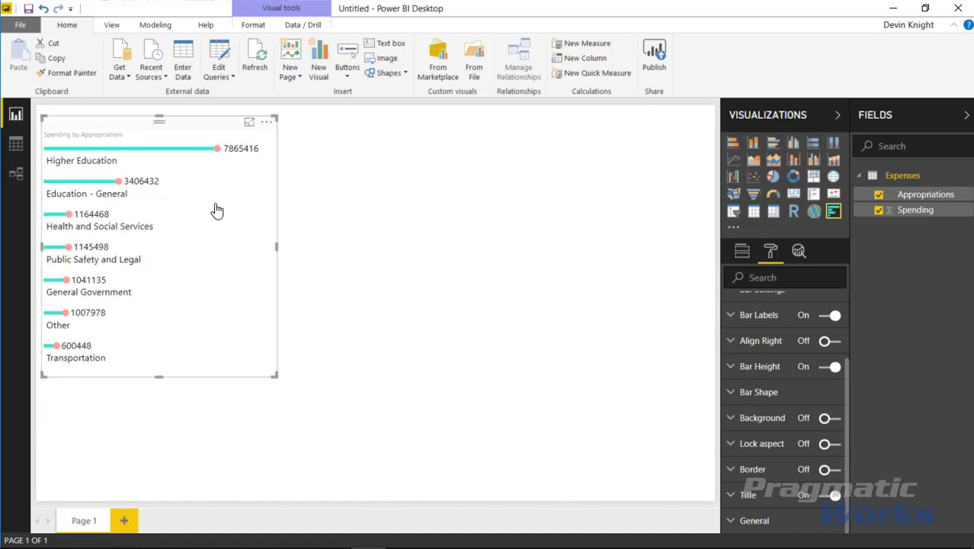
pyautogui.click(340, 263)
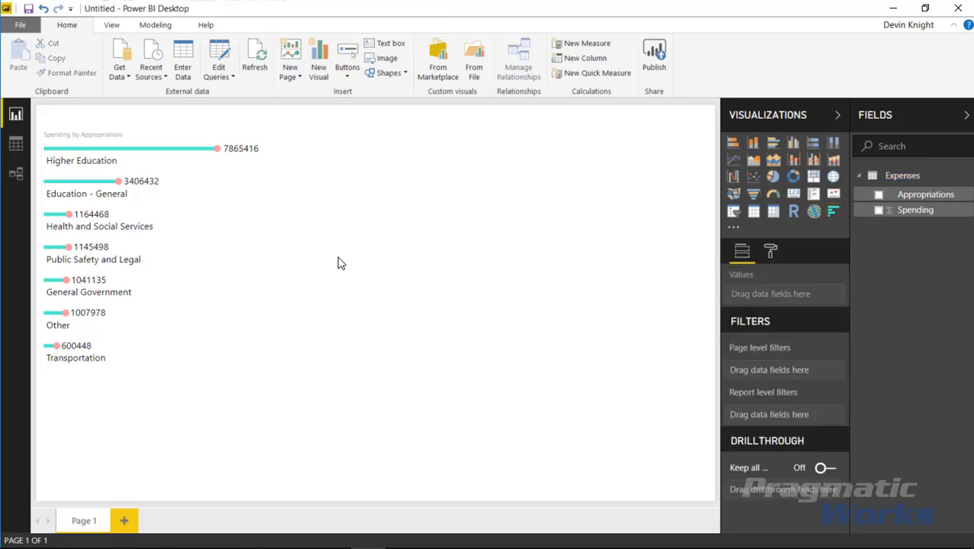